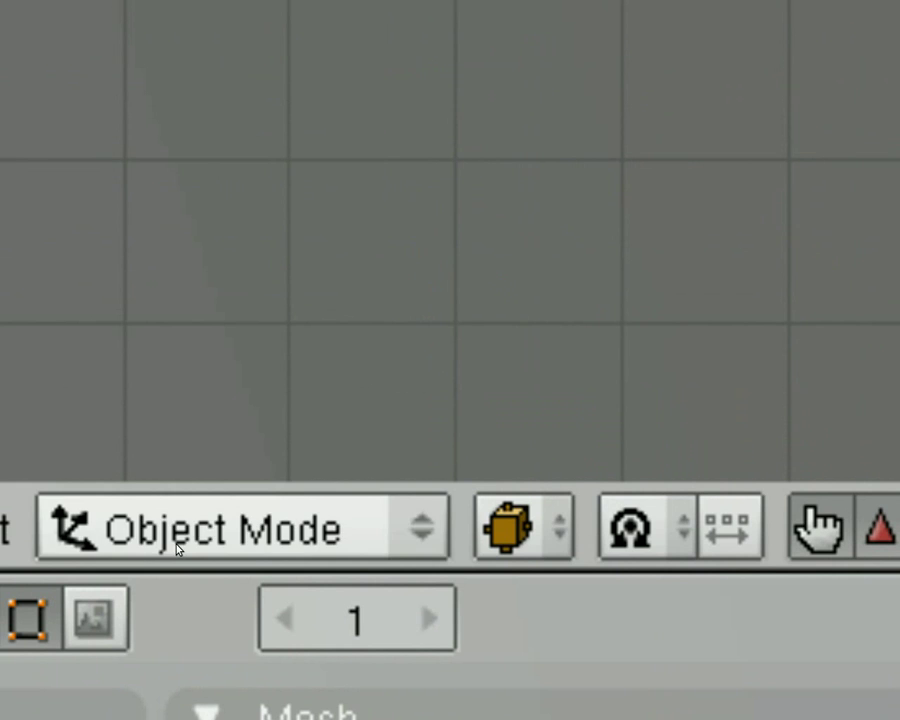
Step: Switch the cube to Sculpt Mode and add Multires to it, subdividing up to level 4
{"action": "left_click", "coordinate": [176, 525]}
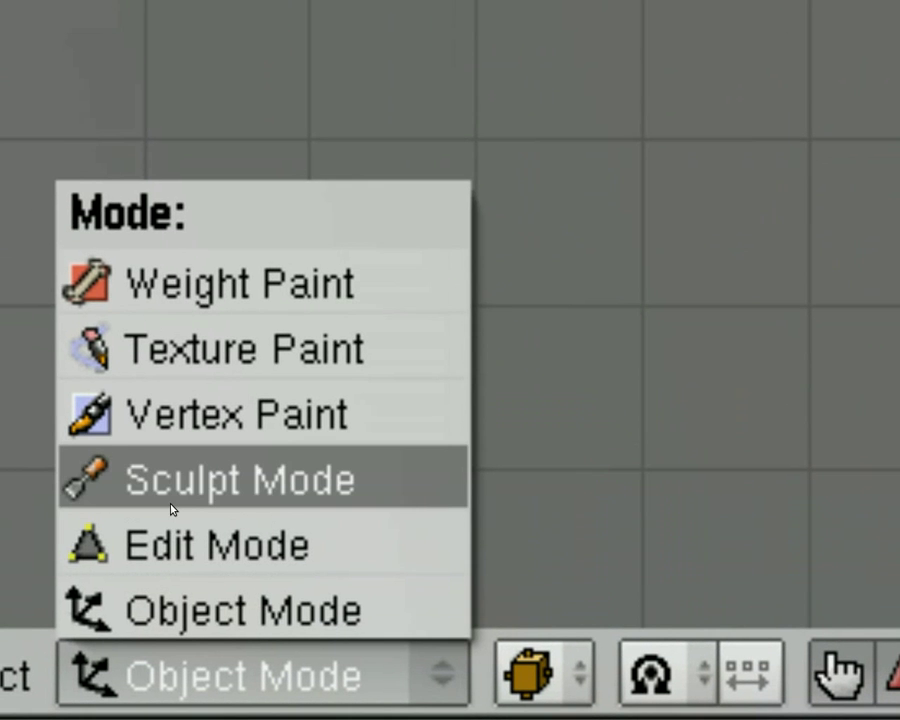
{"action": "left_click", "coordinate": [171, 480]}
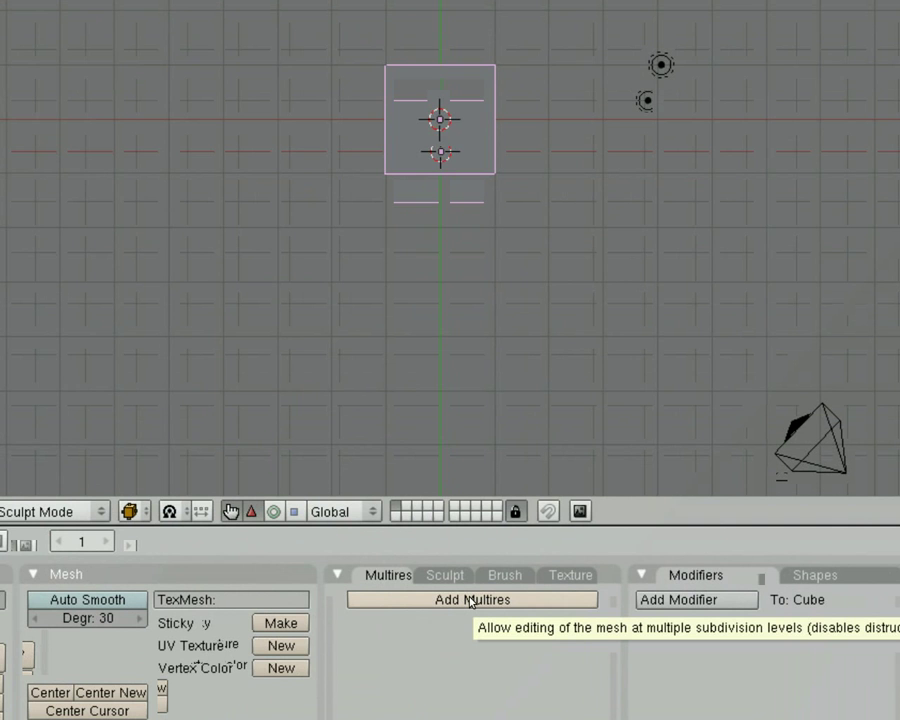
{"action": "left_click", "coordinate": [470, 601]}
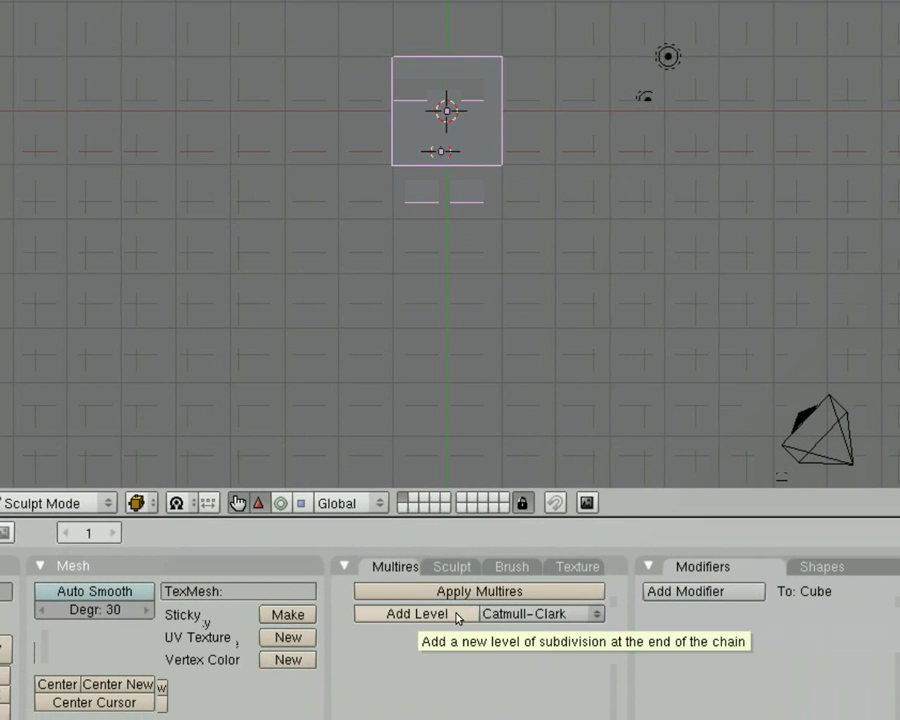
{"action": "left_click", "coordinate": [451, 626]}
{"action": "left_click", "coordinate": [456, 616]}
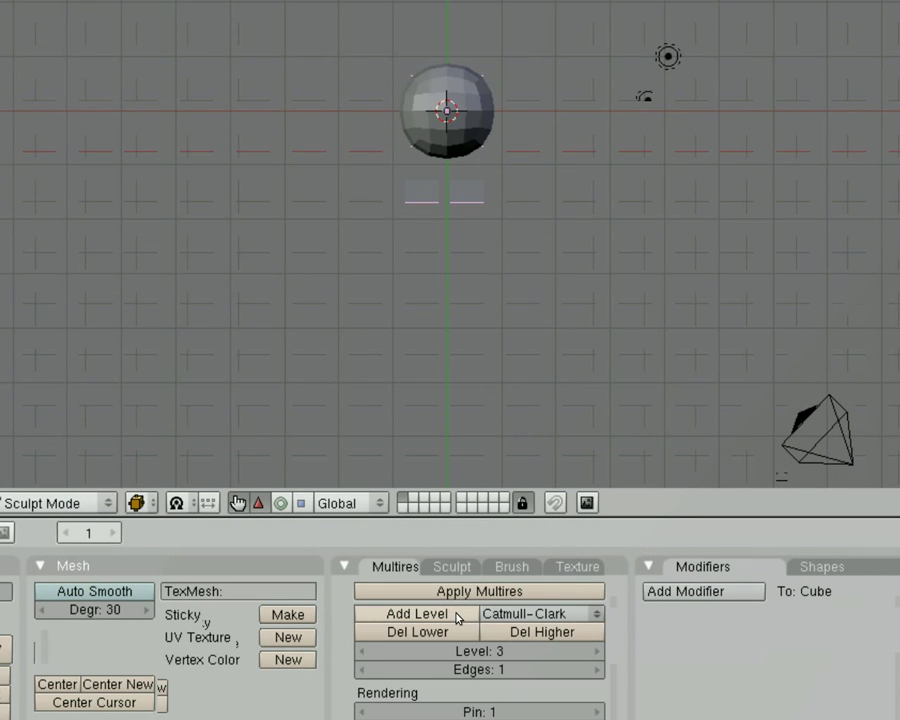
{"action": "left_click", "coordinate": [456, 616]}
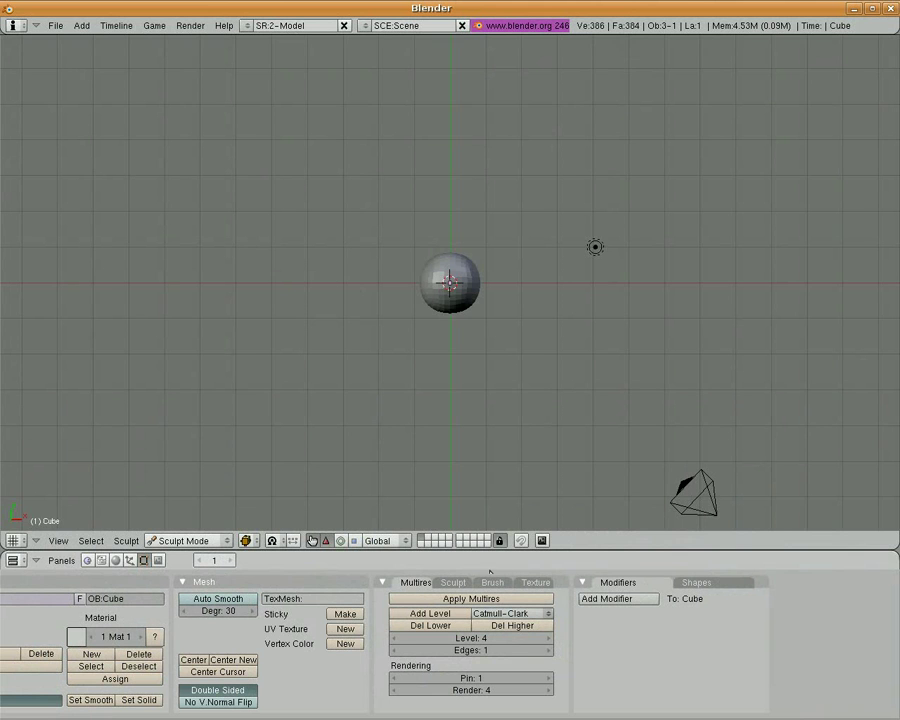
Step: Display the floating Sculpt Properties in the 3D view of the subdivided cube
{"action": "scroll", "coordinate": [472, 344], "scroll_direction": "up", "scroll_amount": 4}
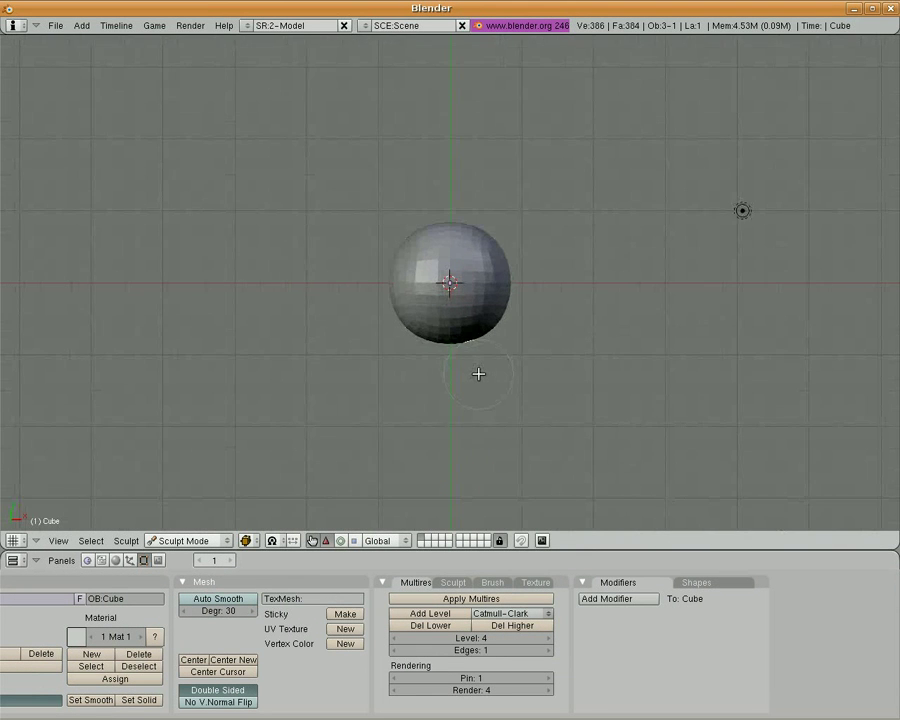
{"action": "scroll", "coordinate": [478, 371], "scroll_direction": "up", "scroll_amount": 5}
{"action": "scroll", "coordinate": [469, 379], "scroll_direction": "up", "scroll_amount": 2}
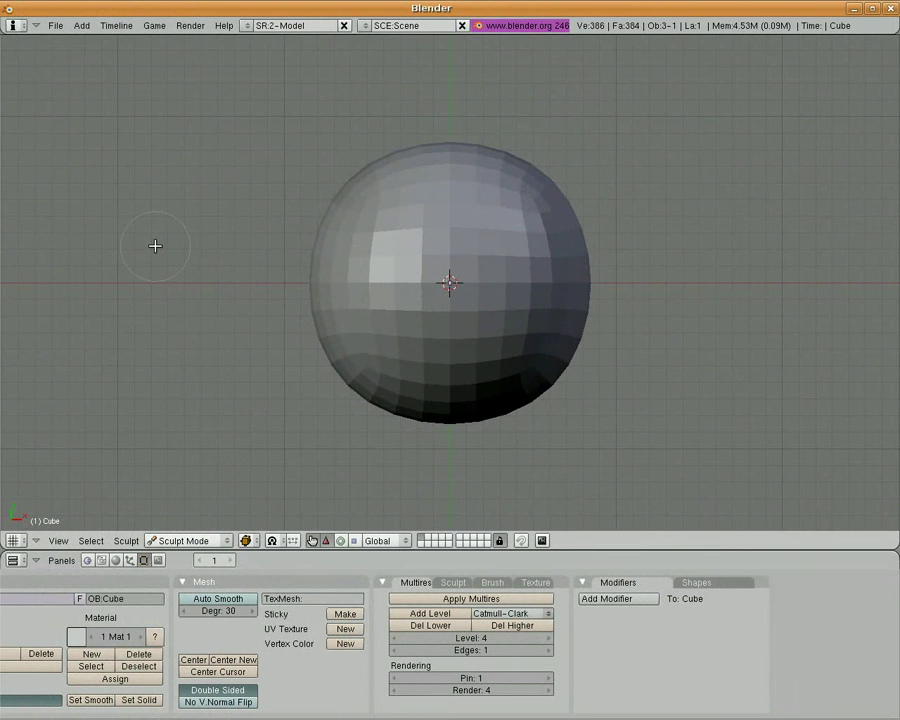
{"action": "key", "text": "n"}
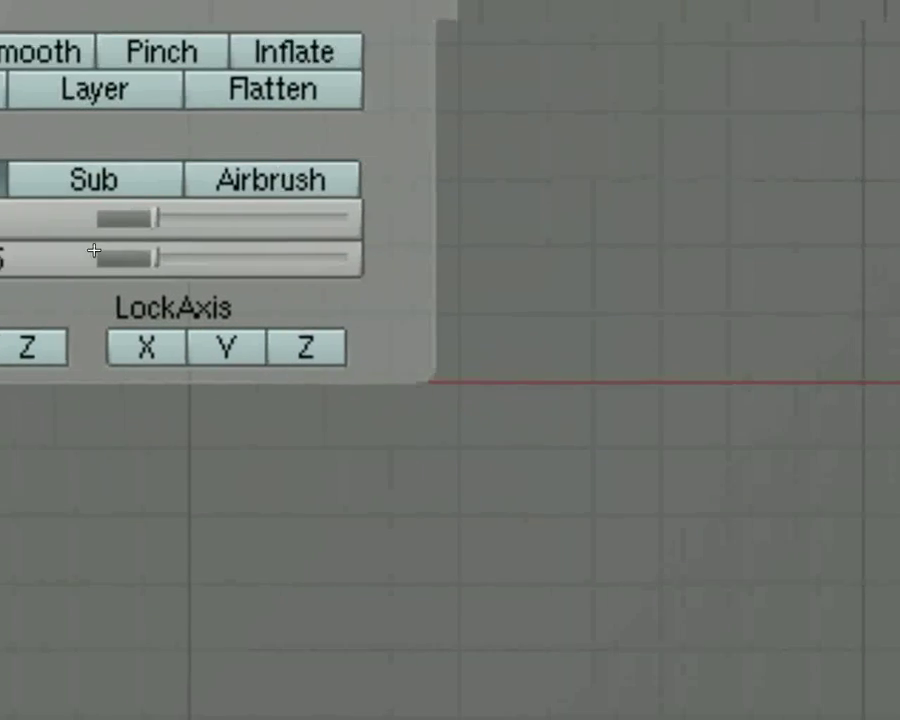
Step: Try out the Draw brush at sizes 20 and 10
{"action": "left_click_drag", "start_coordinate": [112, 243], "coordinate": [46, 243]}
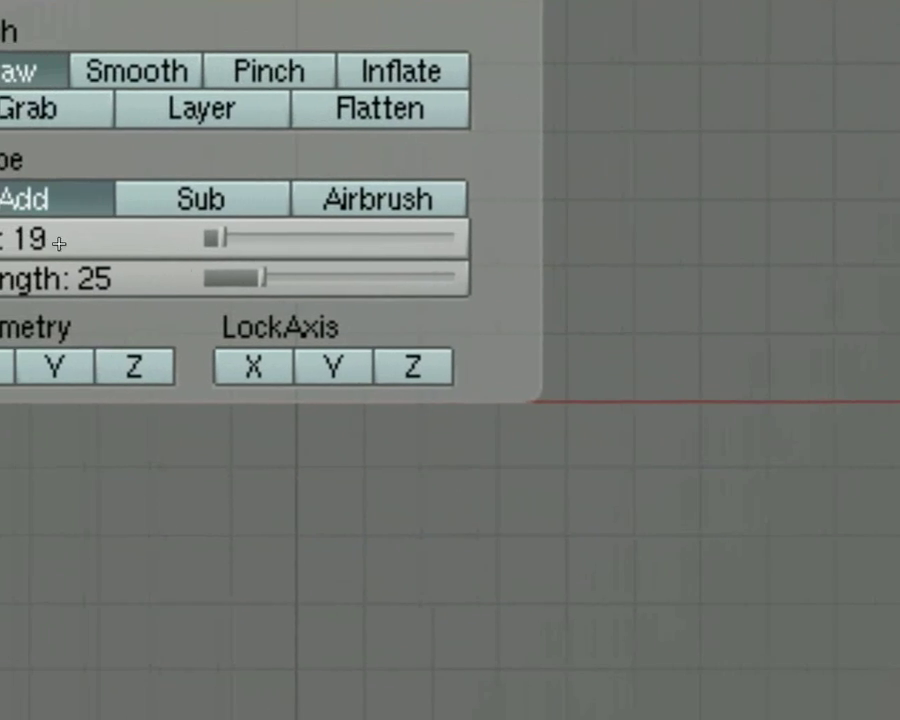
{"action": "left_click", "coordinate": [48, 241]}
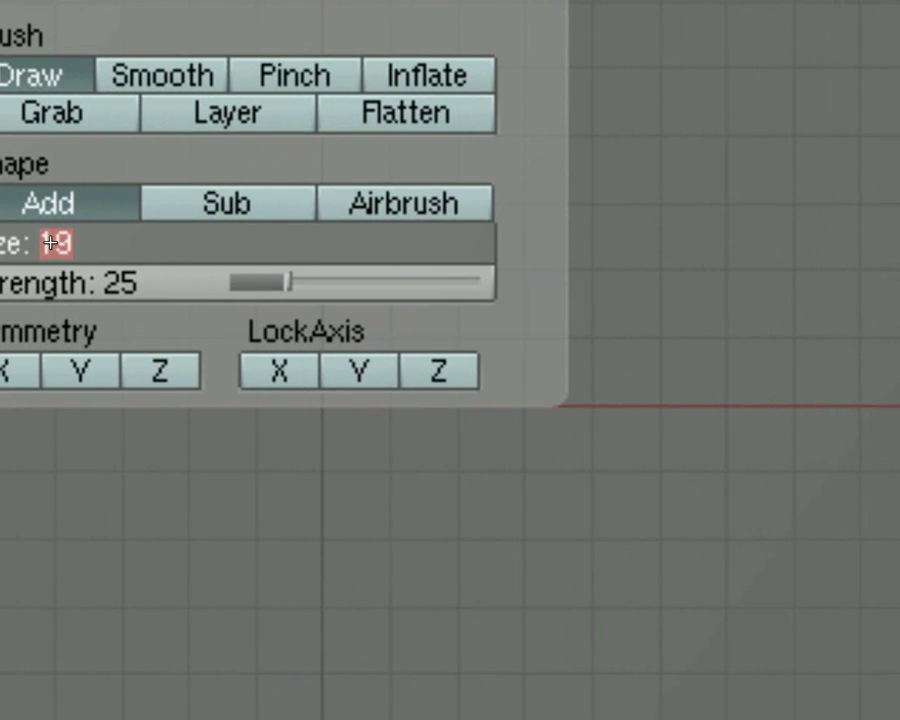
{"action": "type", "text": "20"}
{"action": "key", "text": "Return"}
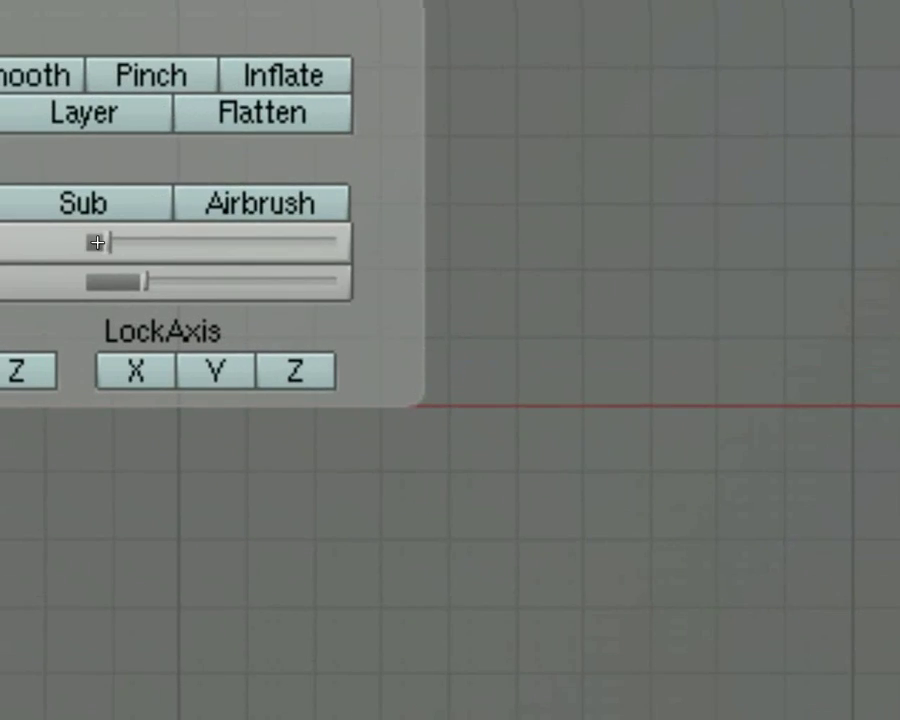
{"action": "left_click", "coordinate": [97, 242]}
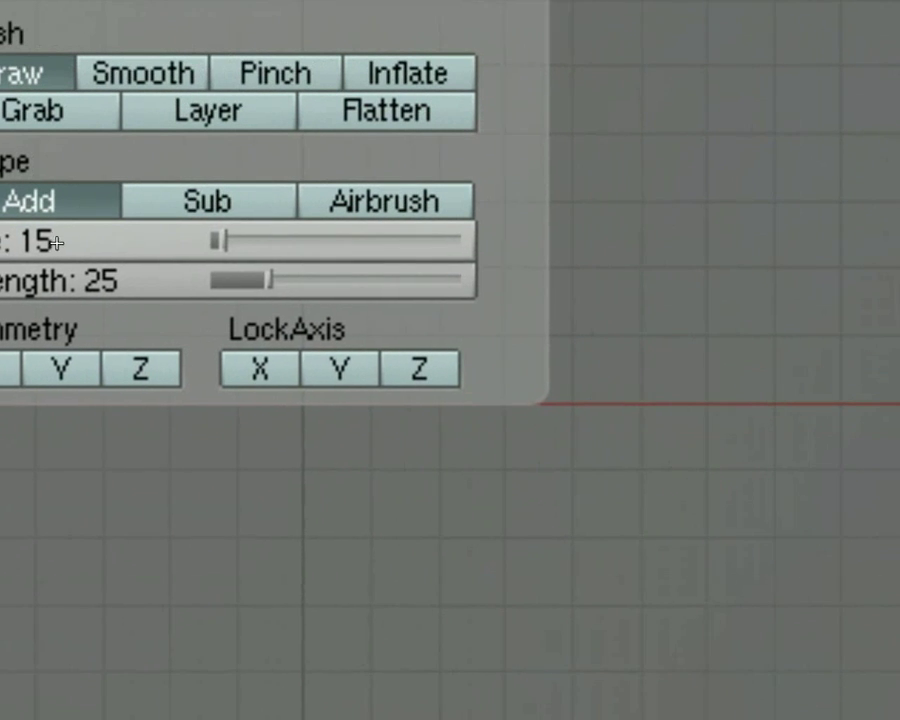
{"action": "left_click", "coordinate": [46, 242]}
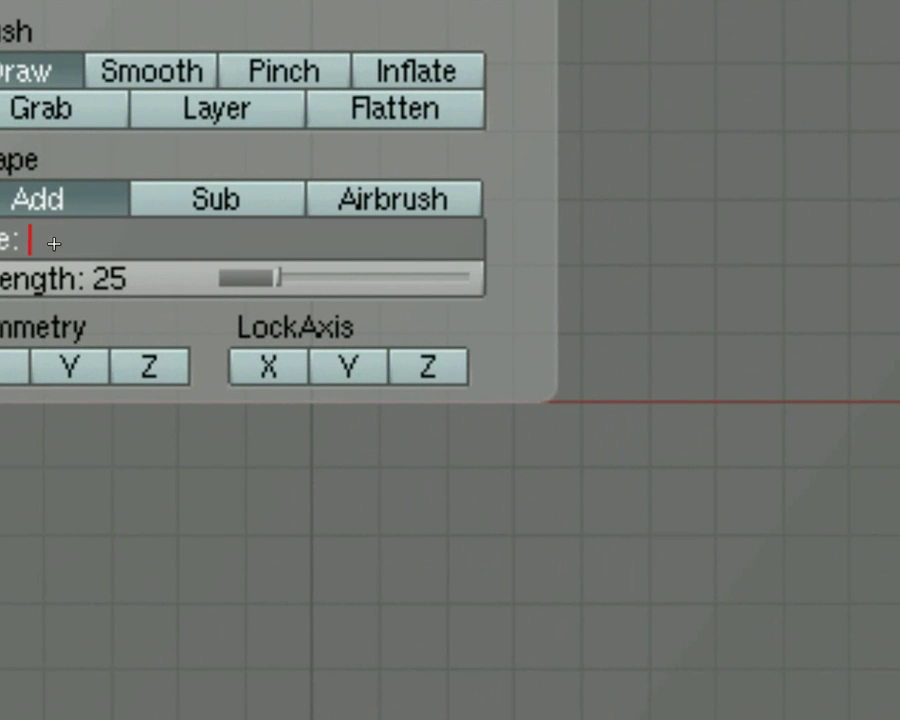
{"action": "type", "text": "10"}
{"action": "key", "text": "Return"}
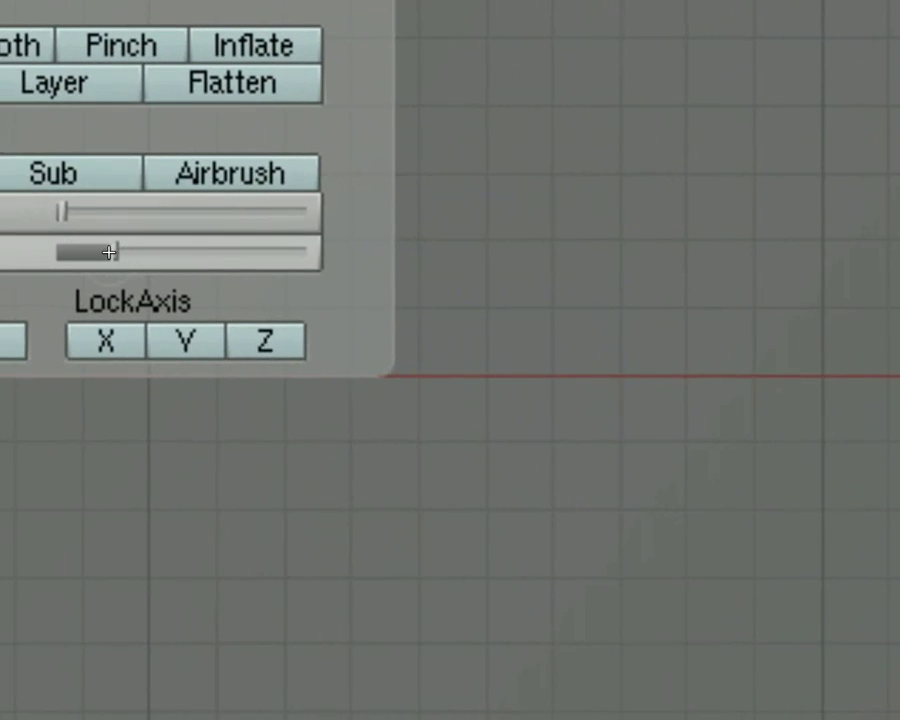
Step: Set the Draw brush to strength 37 and size 26, with X symmetry enabled
{"action": "left_click_drag", "start_coordinate": [109, 252], "coordinate": [150, 252]}
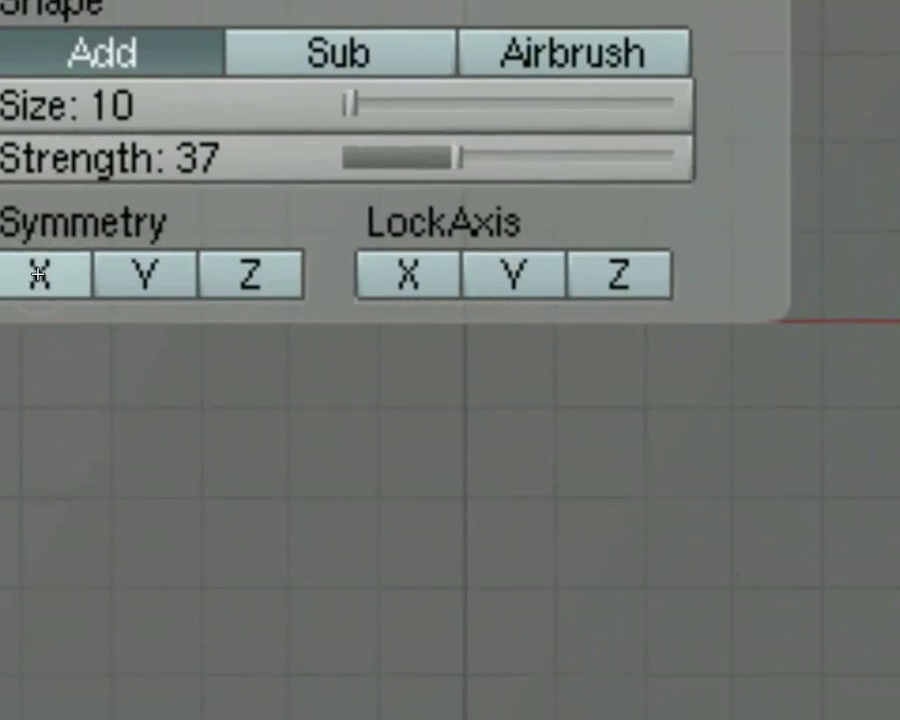
{"action": "left_click", "coordinate": [44, 246]}
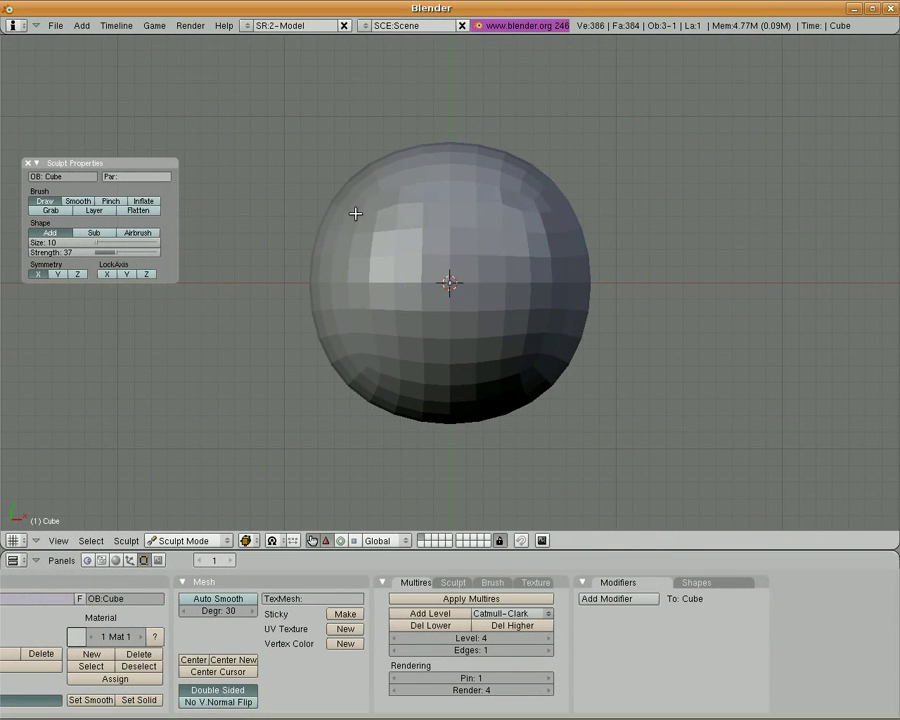
{"action": "left_click_drag", "start_coordinate": [96, 243], "coordinate": [99, 243]}
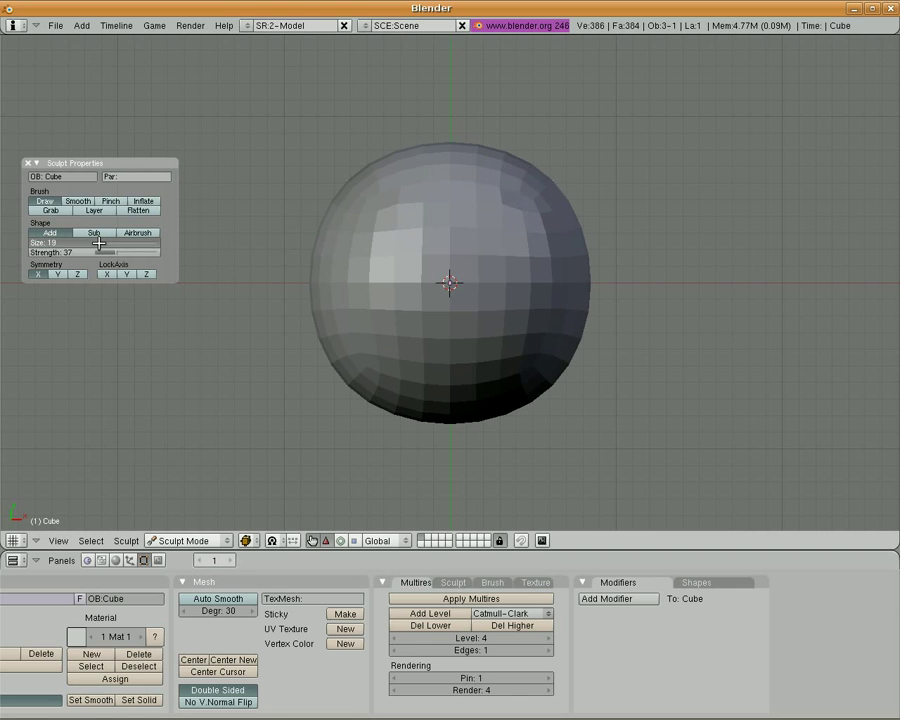
Step: Draw raised, mirrored brow ridges across the upper front of the sphere with the Add shape
{"action": "mouse_move", "coordinate": [352, 213]}
{"action": "left_mouse_down"}
{"action": "mouse_move", "coordinate": [366, 200]}
{"action": "mouse_move", "coordinate": [395, 206]}
{"action": "left_mouse_up"}
{"action": "mouse_move", "coordinate": [340, 220]}
{"action": "left_mouse_down"}
{"action": "mouse_move", "coordinate": [402, 211]}
{"action": "mouse_move", "coordinate": [402, 203]}
{"action": "mouse_move", "coordinate": [352, 207]}
{"action": "left_mouse_up"}
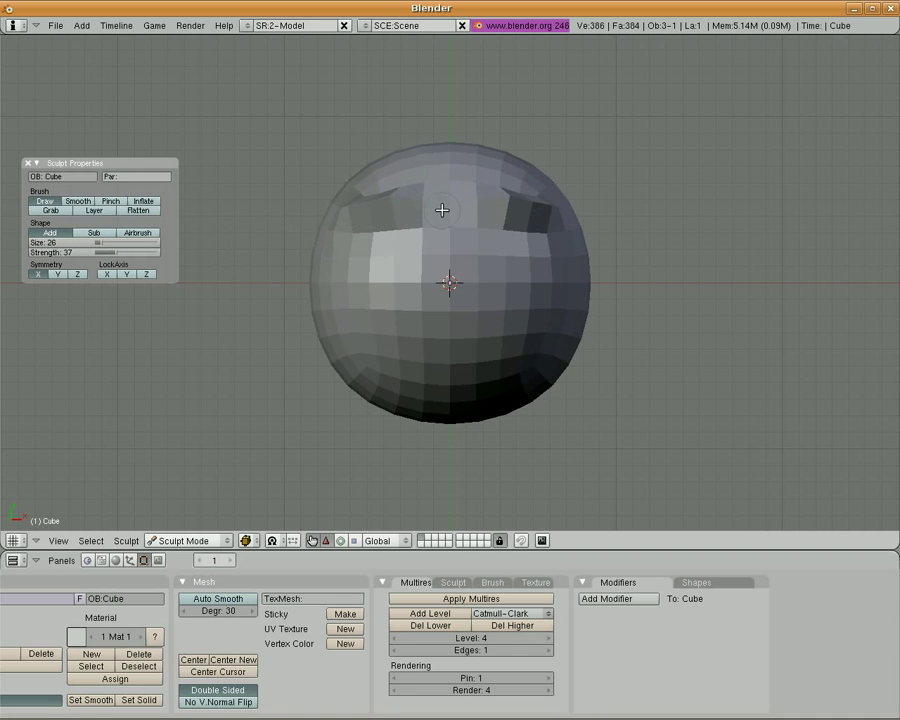
{"action": "mouse_move", "coordinate": [438, 207]}
{"action": "left_mouse_down"}
{"action": "mouse_move", "coordinate": [384, 206]}
{"action": "mouse_move", "coordinate": [338, 221]}
{"action": "left_mouse_up"}
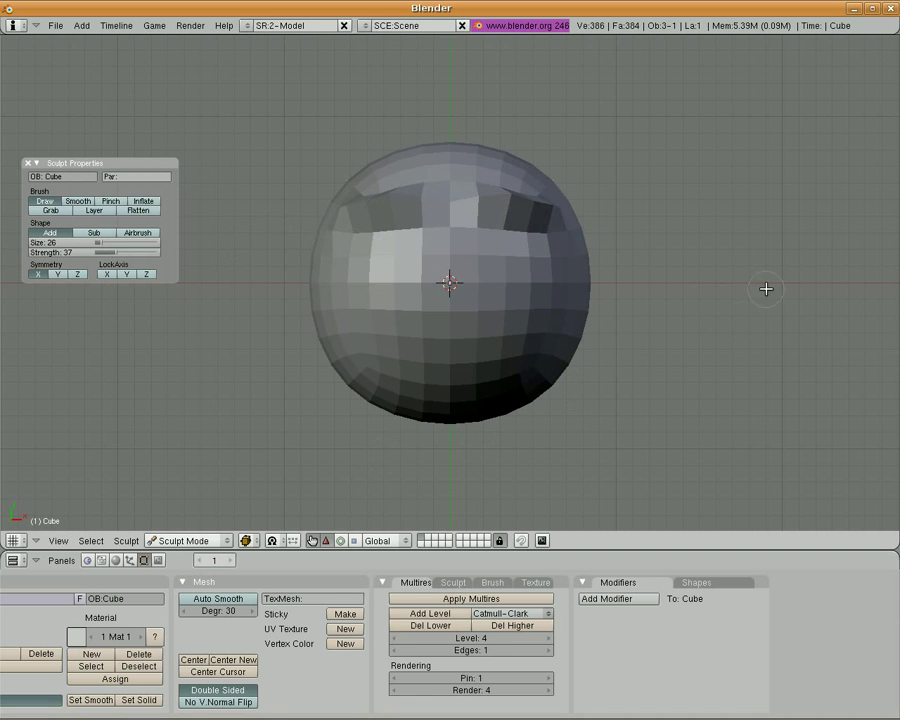
Step: Raise Multires to level 5 and build up both brow ridges with further Draw strokes
{"action": "mouse_move", "coordinate": [763, 288]}
{"action": "middle_mouse_down"}
{"action": "mouse_move", "coordinate": [536, 293]}
{"action": "mouse_move", "coordinate": [593, 378]}
{"action": "mouse_move", "coordinate": [546, 279]}
{"action": "middle_mouse_up"}
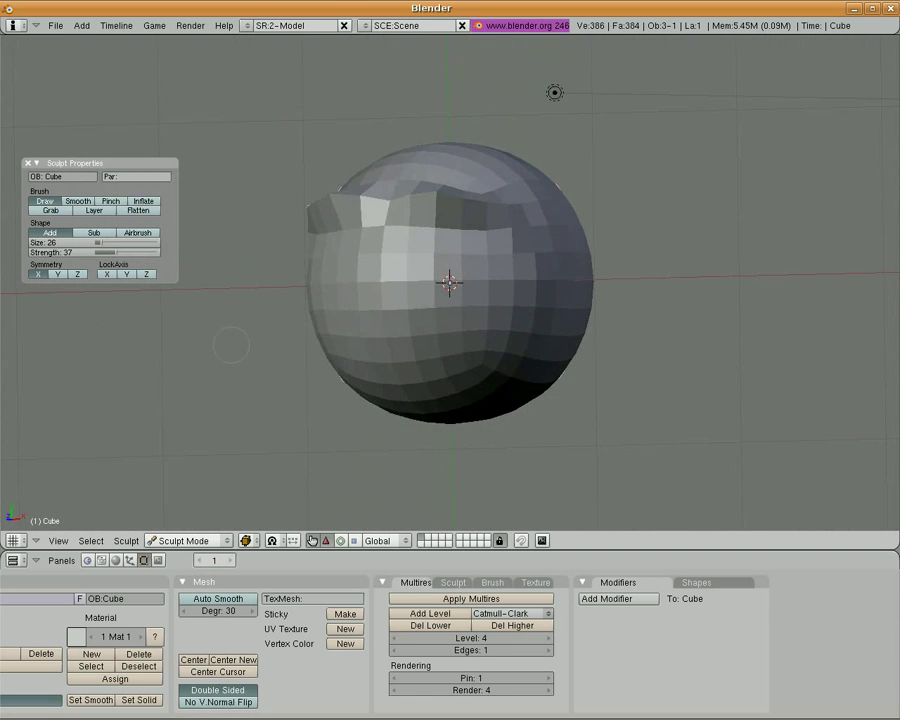
{"action": "left_click", "coordinate": [428, 615]}
{"action": "mouse_move", "coordinate": [338, 316]}
{"action": "middle_mouse_down"}
{"action": "mouse_move", "coordinate": [244, 372]}
{"action": "mouse_move", "coordinate": [337, 372]}
{"action": "mouse_move", "coordinate": [378, 300]}
{"action": "middle_mouse_up"}
{"action": "left_click_drag", "start_coordinate": [359, 270], "coordinate": [440, 211]}
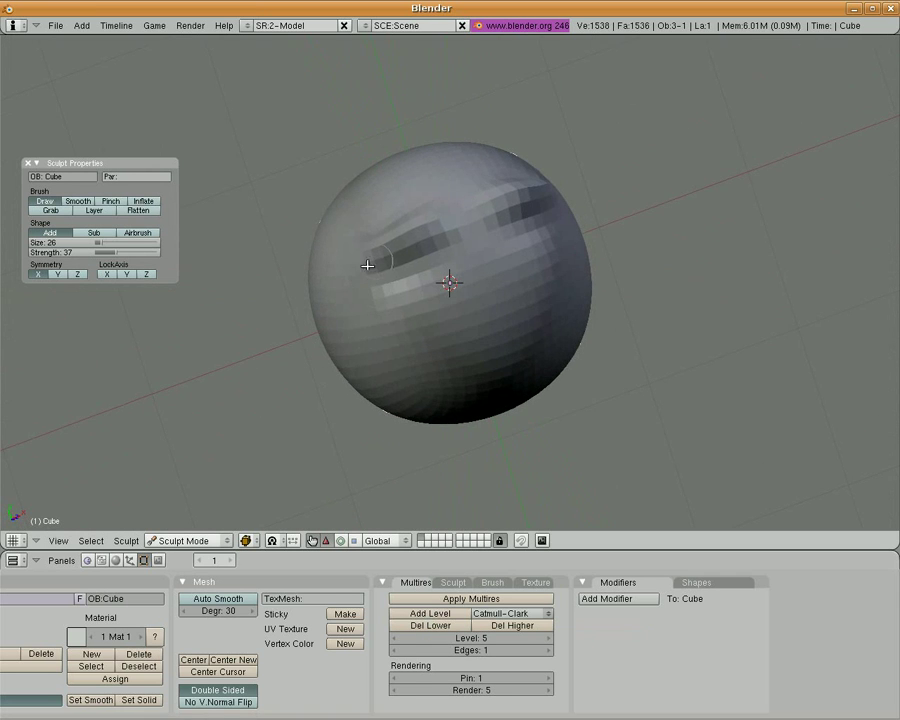
{"action": "mouse_move", "coordinate": [365, 264]}
{"action": "left_mouse_down"}
{"action": "mouse_move", "coordinate": [367, 247]}
{"action": "mouse_move", "coordinate": [387, 231]}
{"action": "left_mouse_up"}
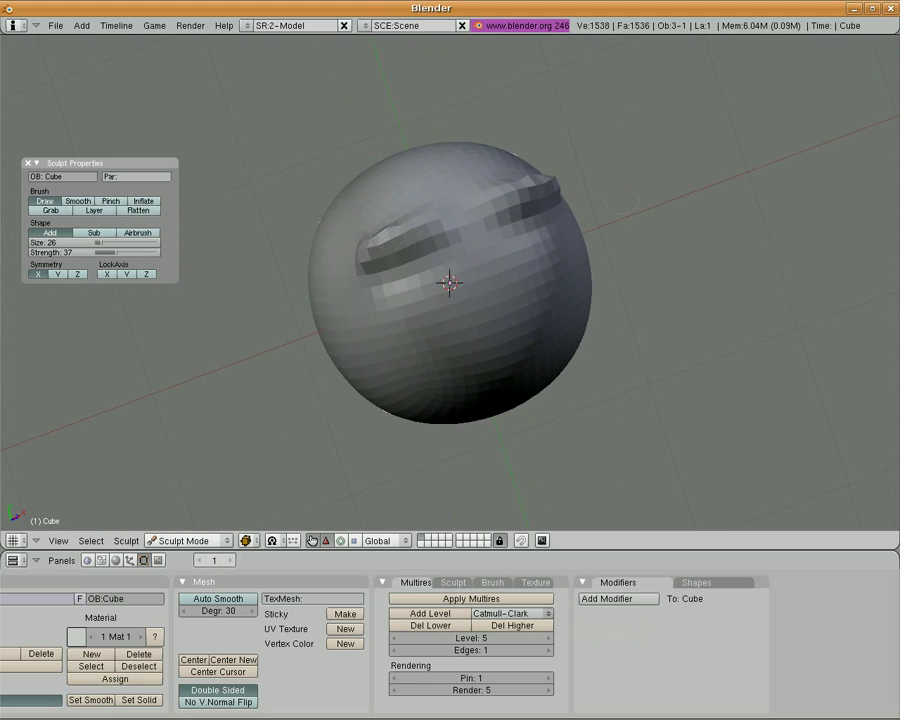
{"action": "mouse_move", "coordinate": [563, 205]}
{"action": "middle_mouse_down"}
{"action": "mouse_move", "coordinate": [454, 257]}
{"action": "mouse_move", "coordinate": [448, 250]}
{"action": "middle_mouse_up"}
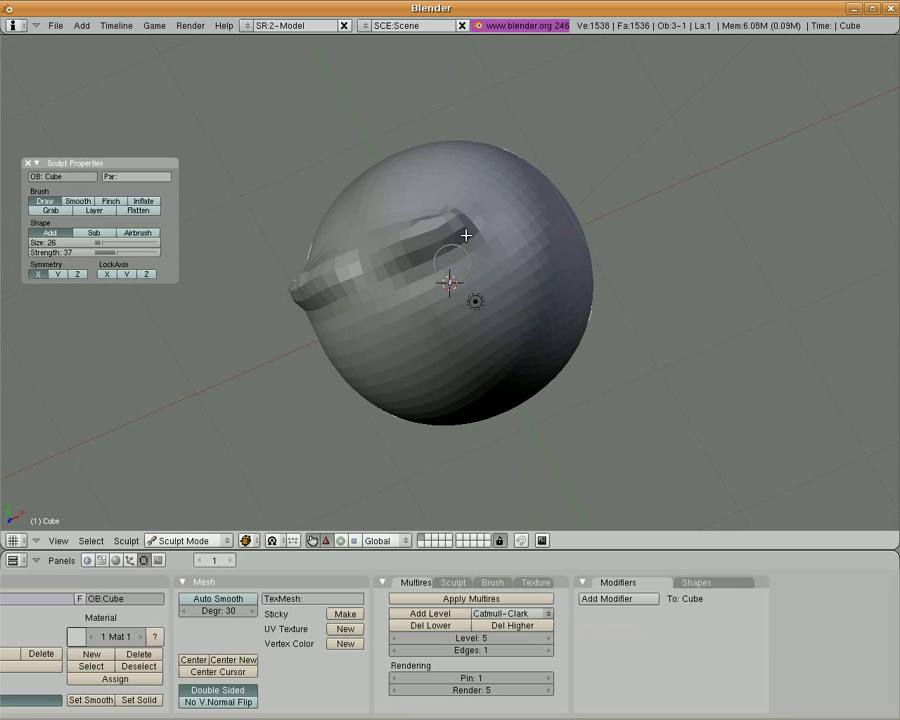
{"action": "mouse_move", "coordinate": [464, 230]}
{"action": "left_mouse_down"}
{"action": "mouse_move", "coordinate": [444, 235]}
{"action": "mouse_move", "coordinate": [464, 233]}
{"action": "mouse_move", "coordinate": [466, 217]}
{"action": "mouse_move", "coordinate": [426, 221]}
{"action": "left_mouse_up"}
{"action": "mouse_move", "coordinate": [426, 221]}
{"action": "middle_mouse_down"}
{"action": "mouse_move", "coordinate": [681, 282]}
{"action": "mouse_move", "coordinate": [459, 300]}
{"action": "middle_mouse_up"}
{"action": "mouse_move", "coordinate": [320, 319]}
{"action": "left_mouse_down"}
{"action": "mouse_move", "coordinate": [311, 317]}
{"action": "mouse_move", "coordinate": [346, 346]}
{"action": "mouse_move", "coordinate": [337, 341]}
{"action": "left_mouse_up"}
Step: Set the brush shape to Sub and carve mirrored eye sockets beneath the brow ridges
{"action": "middle_click_drag", "start_coordinate": [719, 315], "coordinate": [717, 386]}
{"action": "middle_click_drag", "start_coordinate": [294, 384], "coordinate": [289, 315]}
{"action": "mouse_move", "coordinate": [675, 311]}
{"action": "middle_mouse_down"}
{"action": "mouse_move", "coordinate": [665, 321]}
{"action": "mouse_move", "coordinate": [567, 321]}
{"action": "mouse_move", "coordinate": [687, 335]}
{"action": "mouse_move", "coordinate": [378, 321]}
{"action": "mouse_move", "coordinate": [506, 362]}
{"action": "mouse_move", "coordinate": [291, 301]}
{"action": "mouse_move", "coordinate": [298, 341]}
{"action": "middle_mouse_up"}
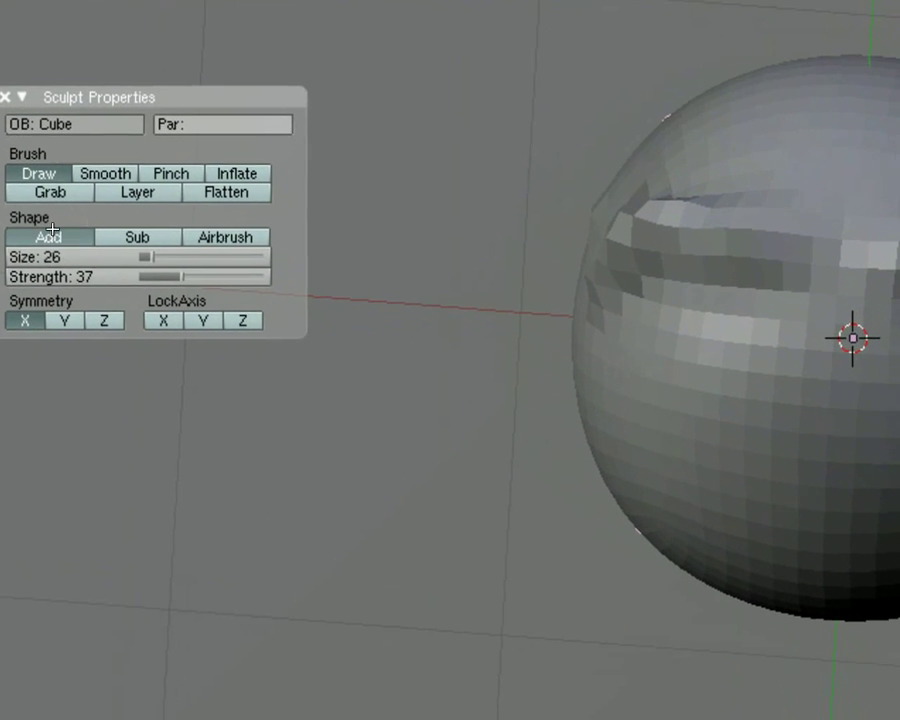
{"action": "left_click", "coordinate": [83, 233]}
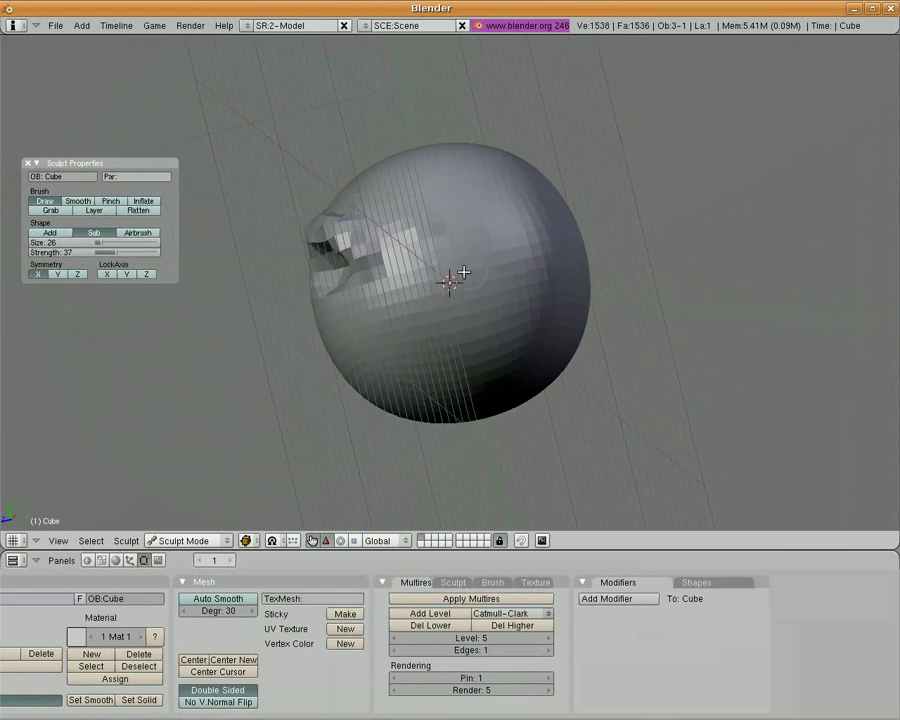
{"action": "middle_click_drag", "start_coordinate": [464, 271], "coordinate": [565, 312]}
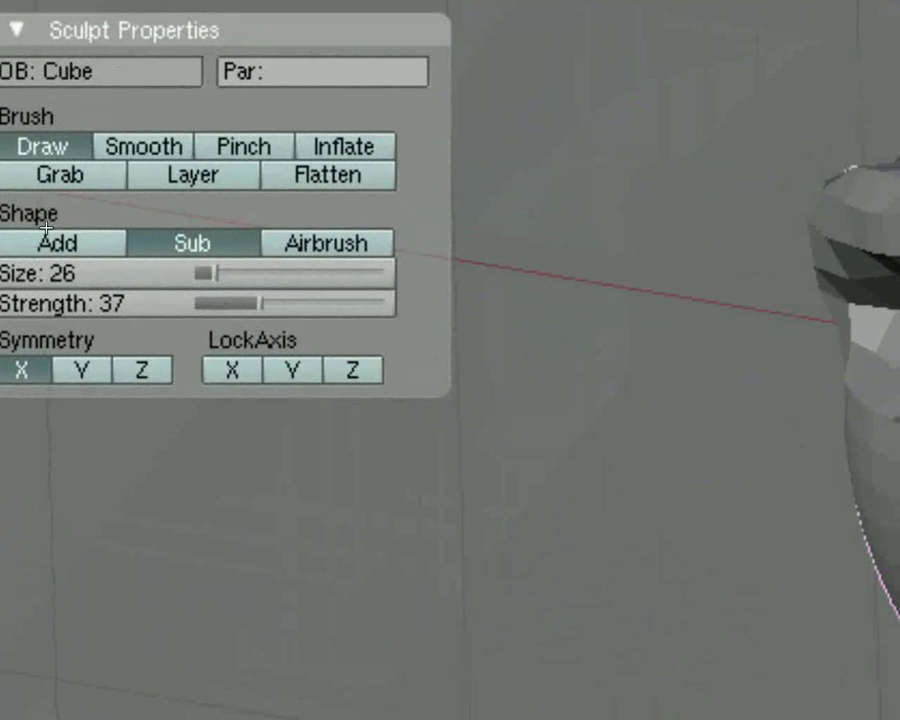
Step: Set the brush shape back to Add and draw a nose ridge down the middle of the face between the eyes
{"action": "left_click", "coordinate": [46, 242]}
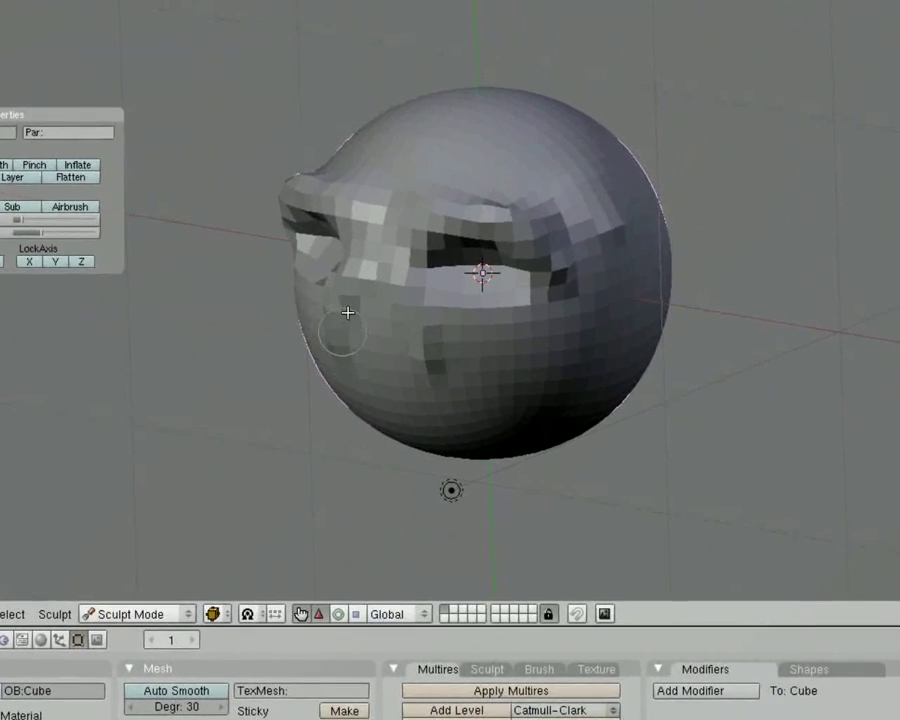
{"action": "mouse_move", "coordinate": [346, 310]}
{"action": "middle_mouse_down"}
{"action": "mouse_move", "coordinate": [399, 288]}
{"action": "mouse_move", "coordinate": [439, 245]}
{"action": "mouse_move", "coordinate": [488, 214]}
{"action": "middle_mouse_up"}
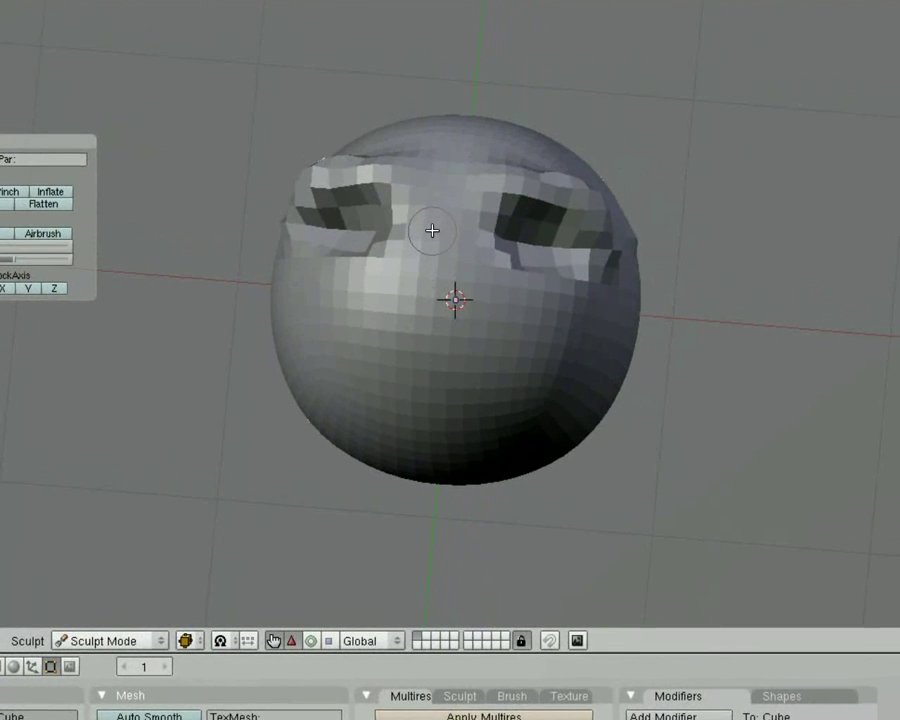
{"action": "left_click_drag", "start_coordinate": [434, 236], "coordinate": [436, 322]}
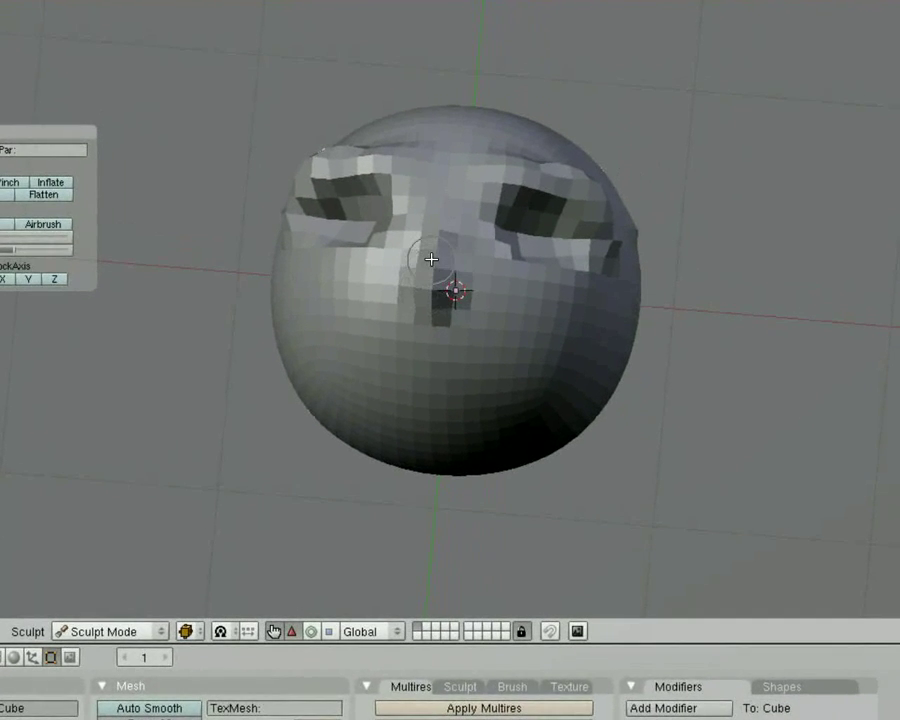
{"action": "middle_click_drag", "start_coordinate": [783, 322], "coordinate": [741, 325]}
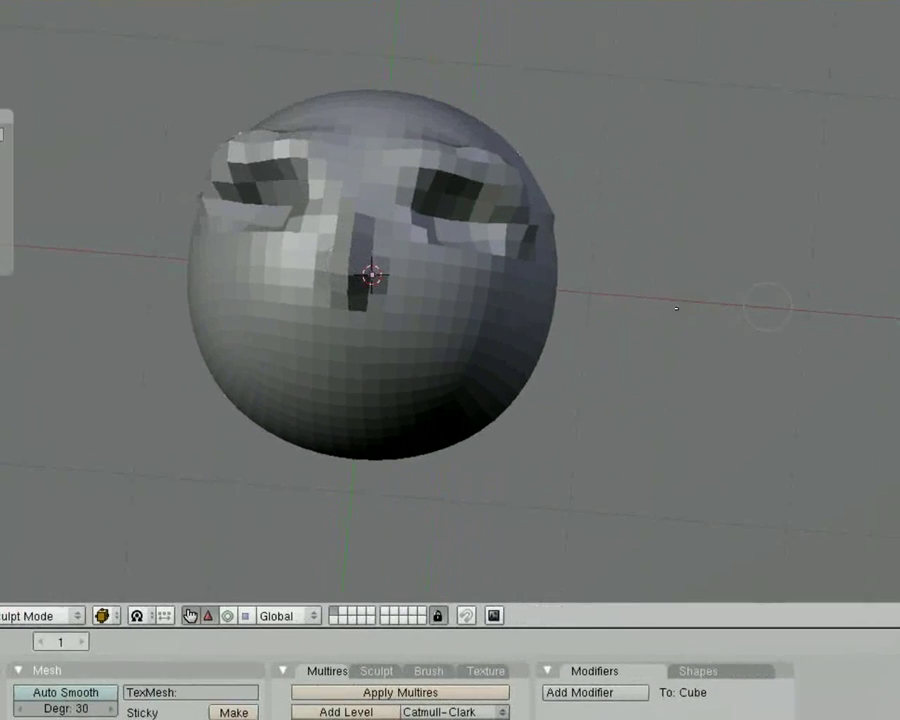
{"action": "middle_click_drag", "start_coordinate": [664, 308], "coordinate": [491, 306]}
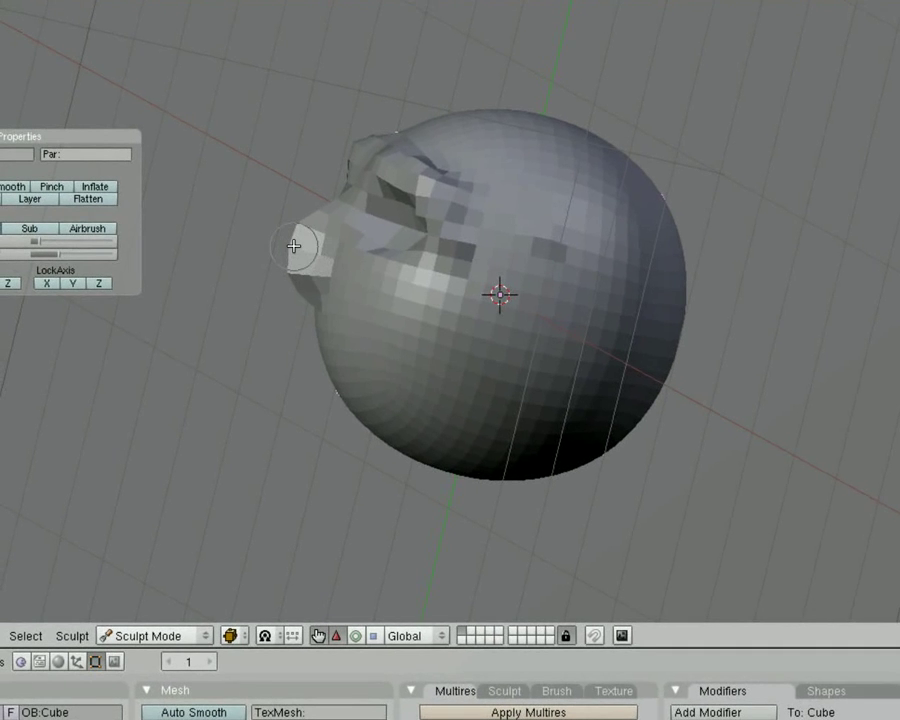
Step: Draw a wide raised mouth across the lower face beneath the nose
{"action": "mouse_move", "coordinate": [269, 243]}
{"action": "middle_mouse_down"}
{"action": "mouse_move", "coordinate": [401, 287]}
{"action": "mouse_move", "coordinate": [472, 283]}
{"action": "mouse_move", "coordinate": [514, 298]}
{"action": "mouse_move", "coordinate": [472, 285]}
{"action": "mouse_move", "coordinate": [452, 175]}
{"action": "middle_mouse_up"}
{"action": "middle_click_drag", "start_coordinate": [243, 215], "coordinate": [253, 275]}
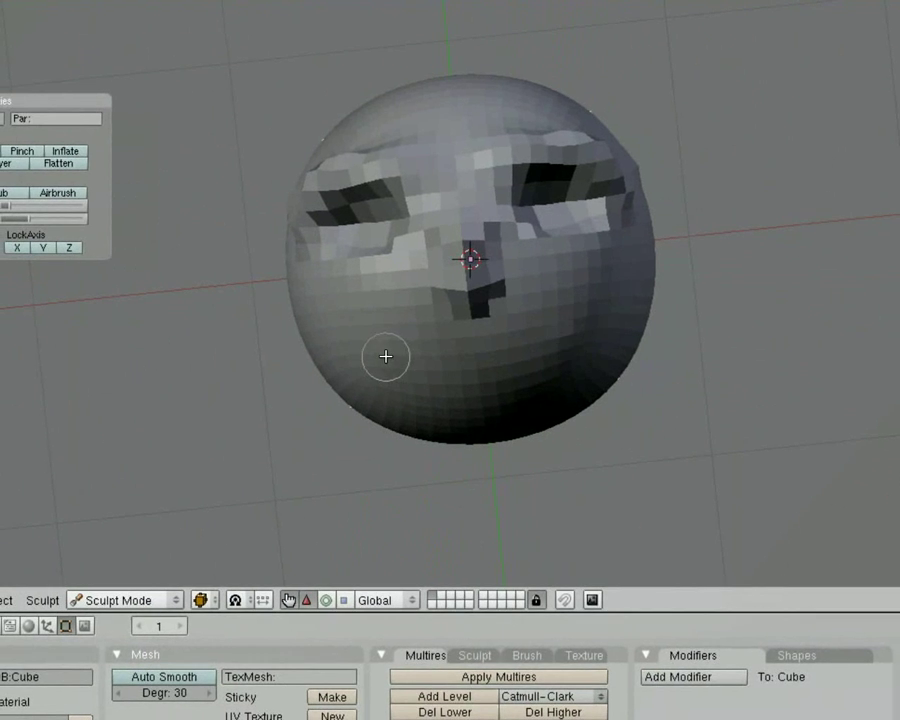
{"action": "mouse_move", "coordinate": [386, 356]}
{"action": "left_mouse_down"}
{"action": "mouse_move", "coordinate": [525, 356]}
{"action": "mouse_move", "coordinate": [556, 342]}
{"action": "mouse_move", "coordinate": [428, 342]}
{"action": "mouse_move", "coordinate": [494, 354]}
{"action": "left_mouse_up"}
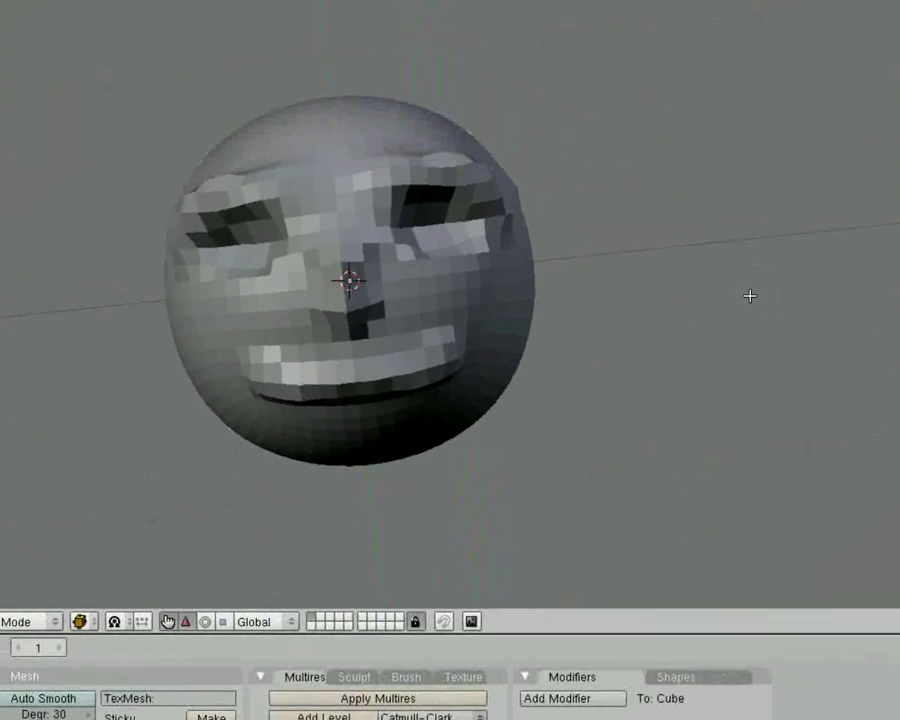
{"action": "mouse_move", "coordinate": [834, 277]}
{"action": "middle_mouse_down"}
{"action": "mouse_move", "coordinate": [679, 323]}
{"action": "mouse_move", "coordinate": [523, 341]}
{"action": "mouse_move", "coordinate": [499, 357]}
{"action": "middle_mouse_up"}
{"action": "middle_click_drag", "start_coordinate": [230, 415], "coordinate": [352, 428]}
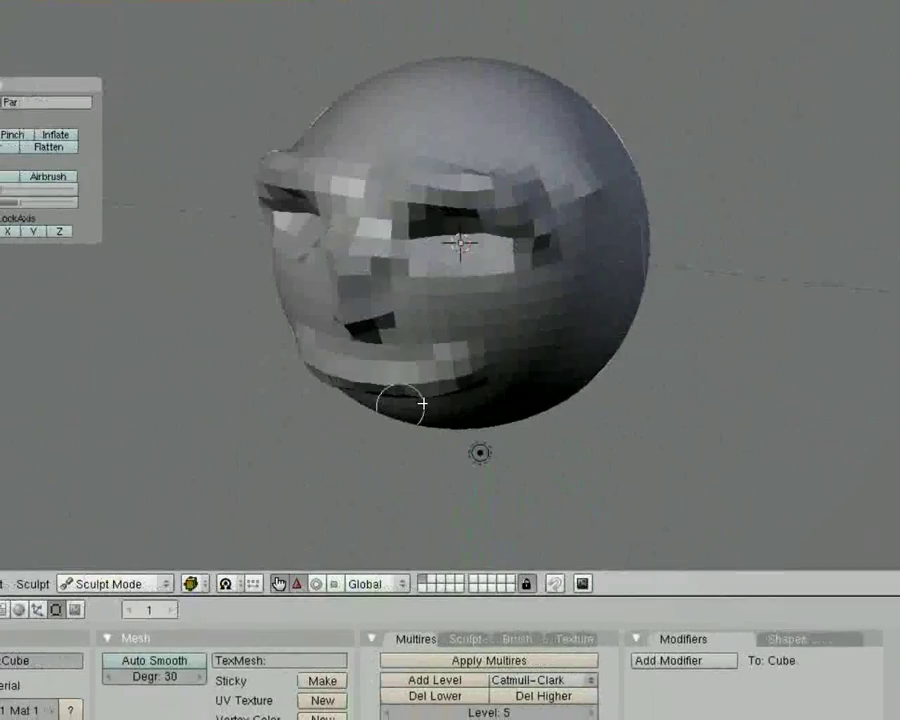
{"action": "middle_click_drag", "start_coordinate": [423, 403], "coordinate": [451, 394]}
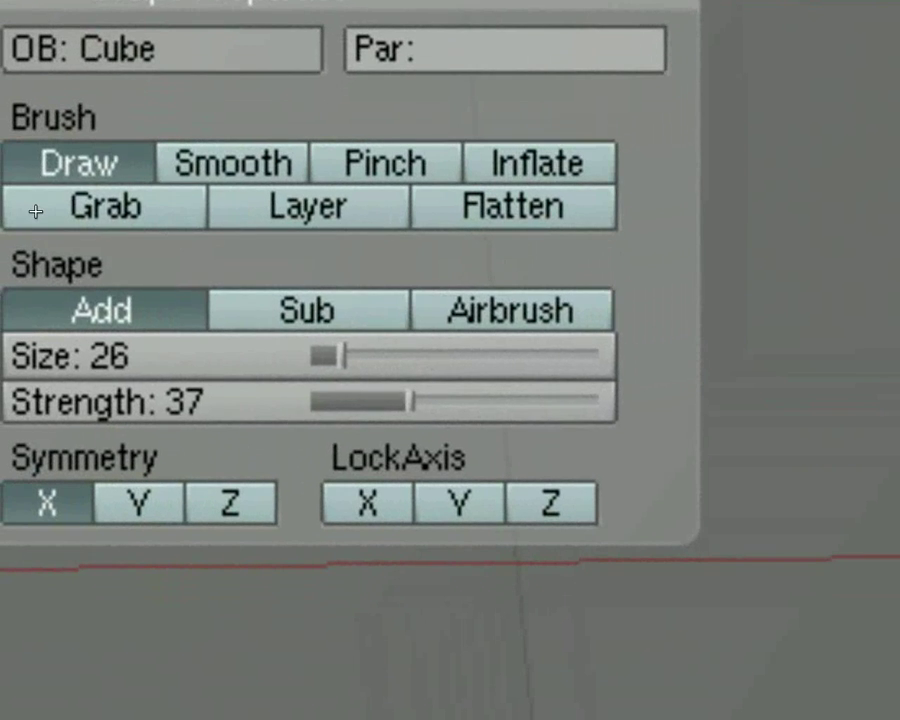
Step: Switch to the Grab brush and set its size to 200
{"action": "left_click", "coordinate": [36, 211]}
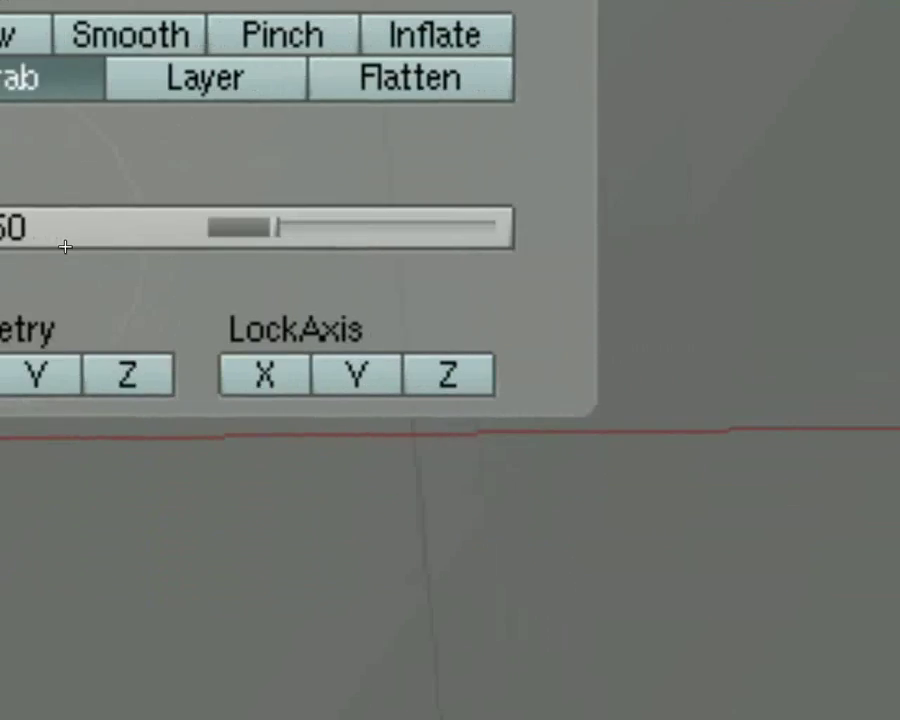
{"action": "left_click", "coordinate": [56, 243]}
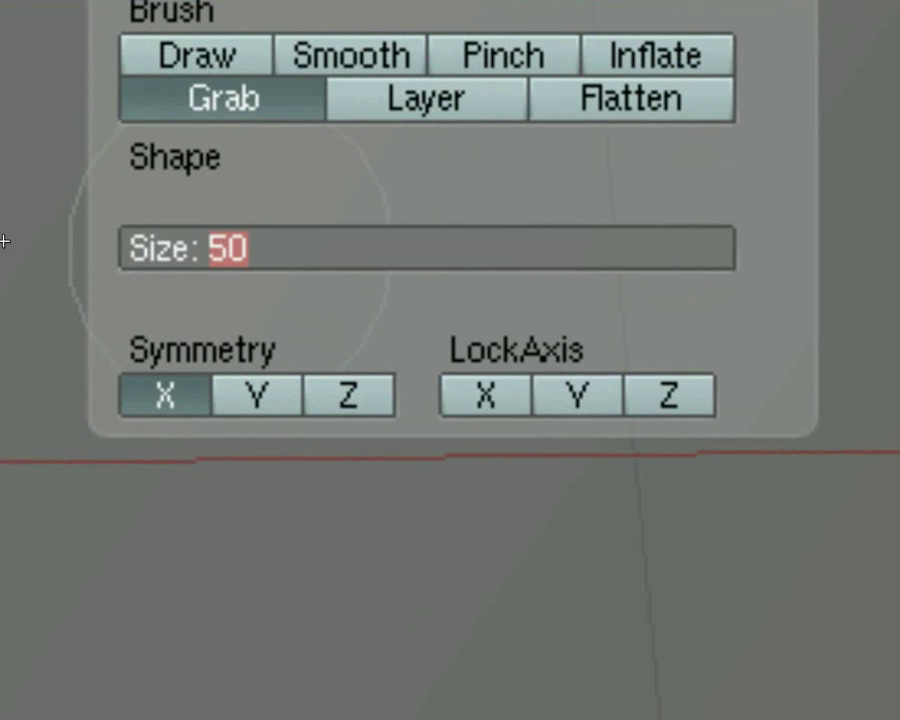
{"action": "type", "text": "200"}
{"action": "key", "text": "Return"}
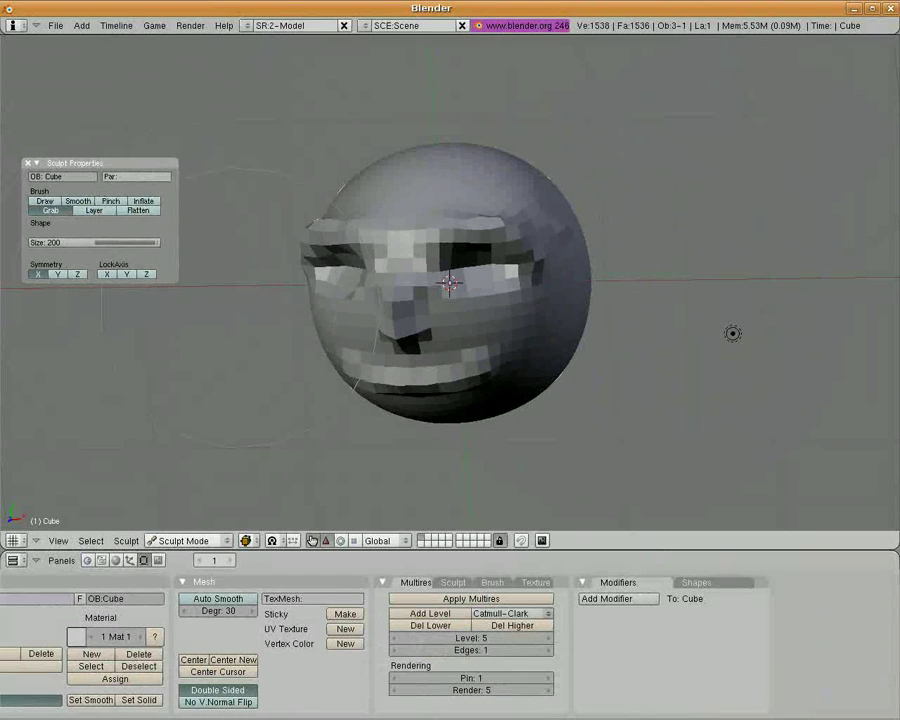
Step: Try to pull the mouth and chin downward from a front view of the face with the Grab brush
{"action": "middle_click_drag", "start_coordinate": [756, 348], "coordinate": [766, 320]}
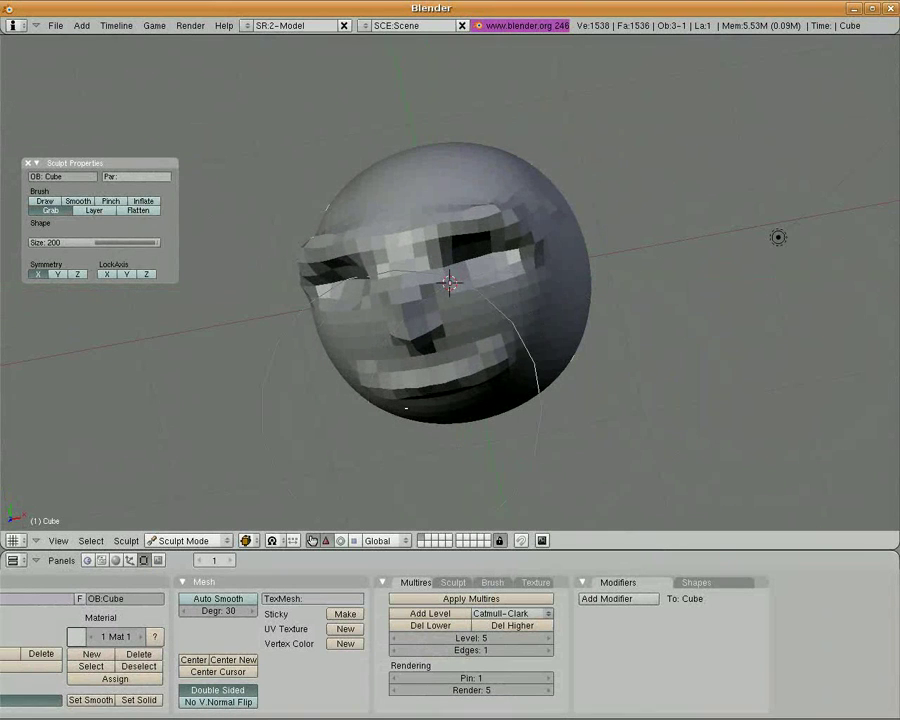
{"action": "mouse_move", "coordinate": [243, 400]}
{"action": "middle_mouse_down"}
{"action": "mouse_move", "coordinate": [274, 320]}
{"action": "mouse_move", "coordinate": [262, 326]}
{"action": "middle_mouse_up"}
{"action": "left_click_drag", "start_coordinate": [434, 356], "coordinate": [414, 471]}
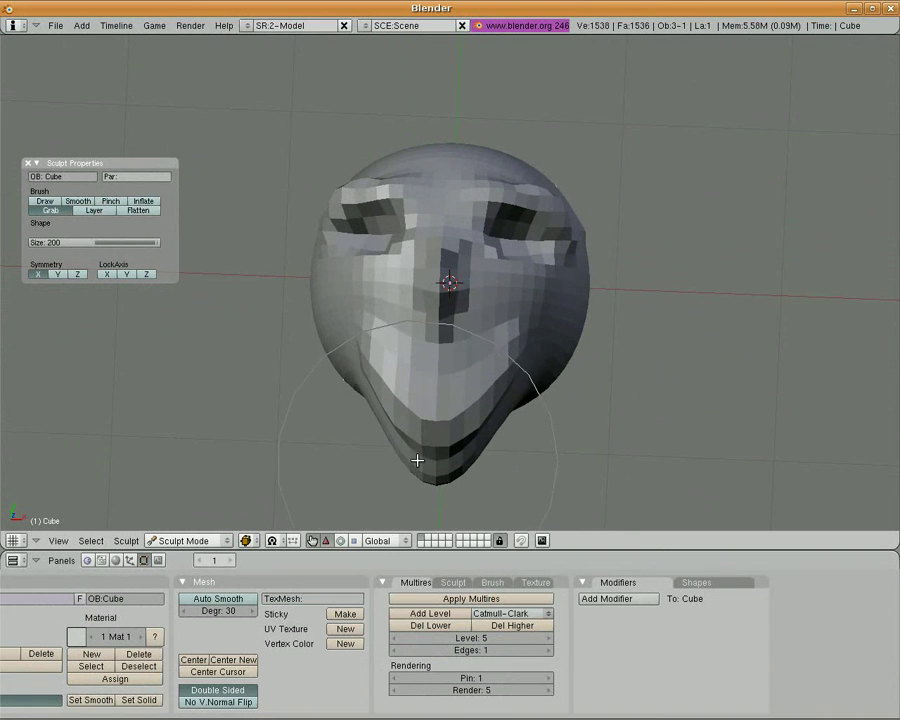
{"action": "key", "text": "ctrl+z"}
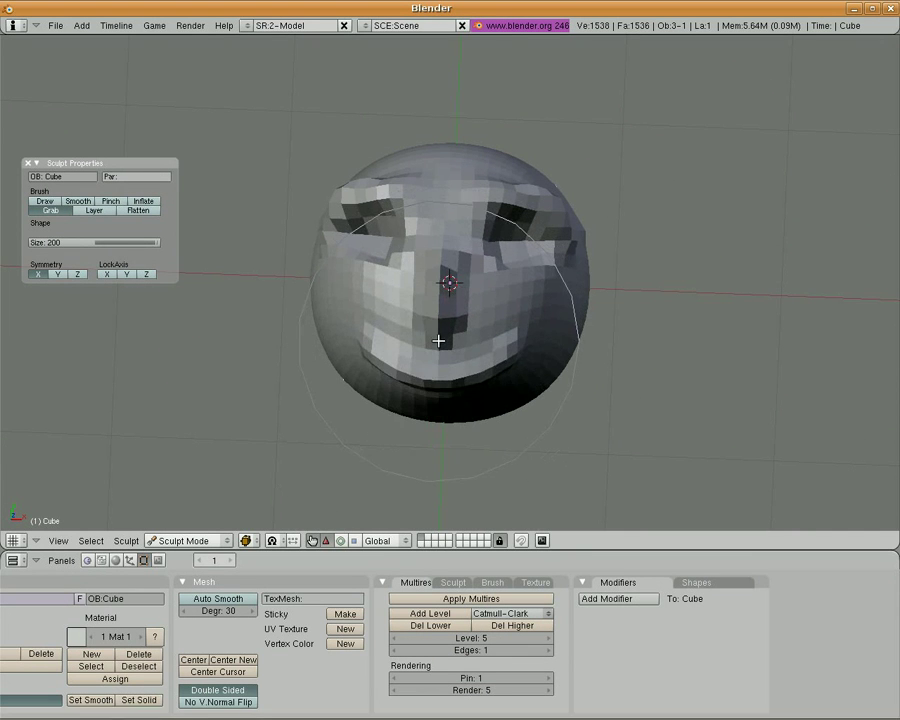
Step: Pull the chin down and the lower jaw forward into a long, protruding muzzle with the Grab brush
{"action": "mouse_move", "coordinate": [435, 379]}
{"action": "left_mouse_down"}
{"action": "mouse_move", "coordinate": [426, 410]}
{"action": "mouse_move", "coordinate": [436, 440]}
{"action": "left_mouse_up"}
{"action": "middle_click_drag", "start_coordinate": [722, 408], "coordinate": [474, 414]}
{"action": "mouse_move", "coordinate": [317, 335]}
{"action": "left_mouse_down"}
{"action": "mouse_move", "coordinate": [235, 311]}
{"action": "mouse_move", "coordinate": [277, 310]}
{"action": "mouse_move", "coordinate": [283, 283]}
{"action": "mouse_move", "coordinate": [274, 285]}
{"action": "left_mouse_up"}
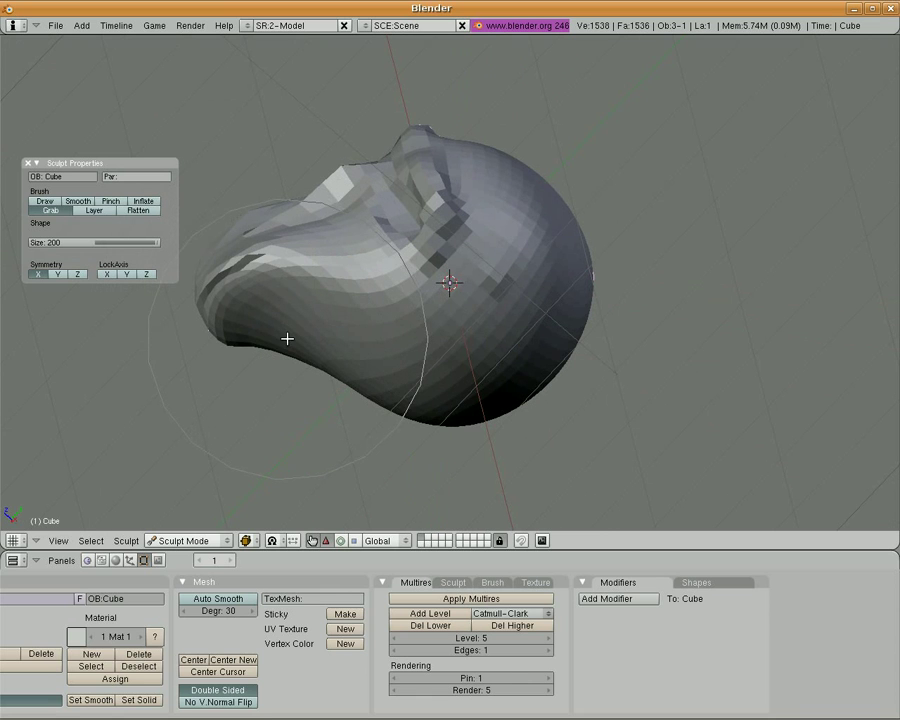
{"action": "mouse_move", "coordinate": [287, 341]}
{"action": "left_mouse_down"}
{"action": "mouse_move", "coordinate": [263, 362]}
{"action": "mouse_move", "coordinate": [199, 315]}
{"action": "left_mouse_up"}
{"action": "mouse_move", "coordinate": [199, 315]}
{"action": "middle_mouse_down"}
{"action": "mouse_move", "coordinate": [520, 378]}
{"action": "mouse_move", "coordinate": [397, 341]}
{"action": "mouse_move", "coordinate": [474, 350]}
{"action": "mouse_move", "coordinate": [448, 372]}
{"action": "mouse_move", "coordinate": [448, 362]}
{"action": "middle_mouse_up"}
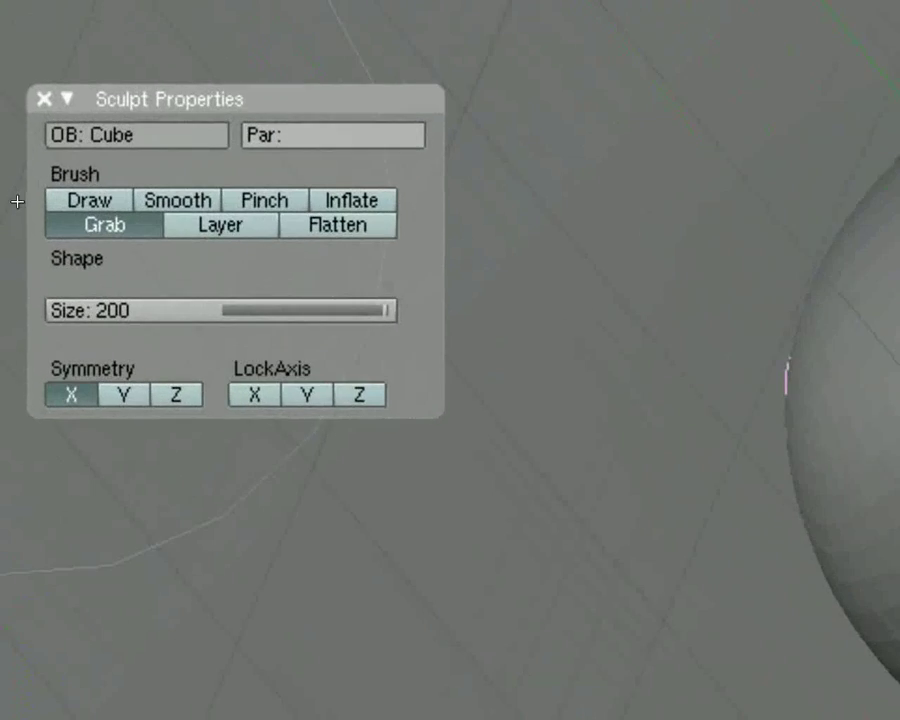
Step: Switch to the Layer brush with size 21 and strength 39, and bring the side of the head into view
{"action": "left_click", "coordinate": [130, 216]}
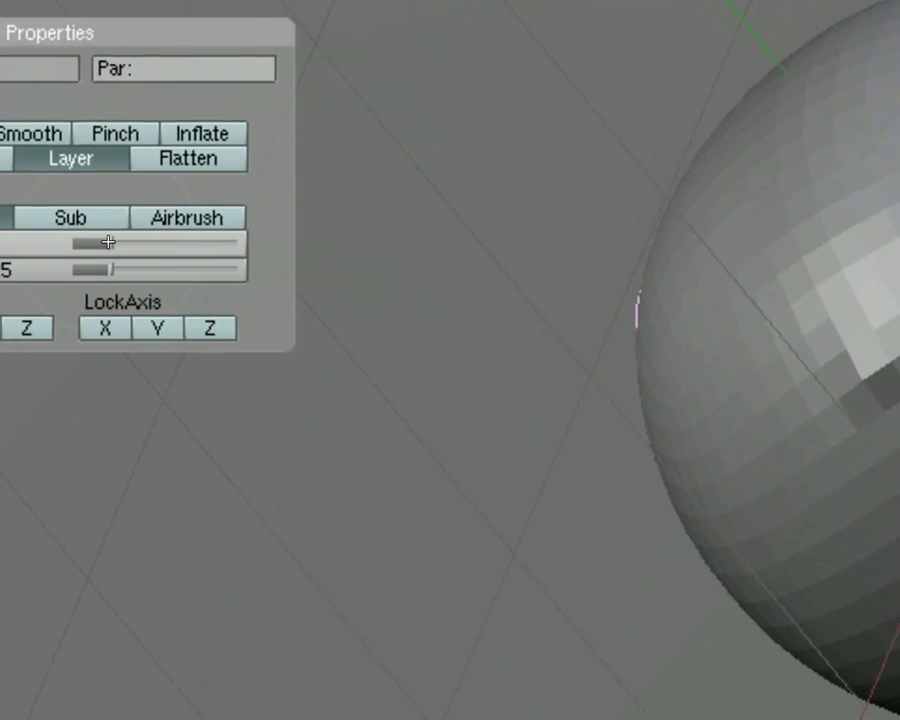
{"action": "left_click_drag", "start_coordinate": [113, 242], "coordinate": [92, 242]}
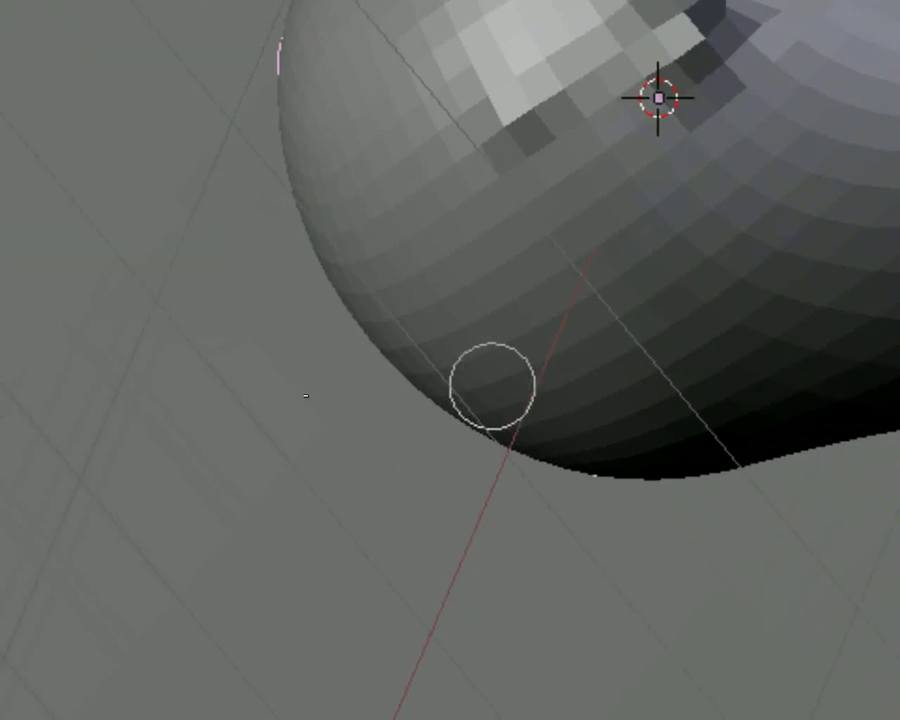
{"action": "mouse_move", "coordinate": [492, 386]}
{"action": "middle_mouse_down"}
{"action": "mouse_move", "coordinate": [306, 380]}
{"action": "mouse_move", "coordinate": [36, 267]}
{"action": "mouse_move", "coordinate": [0, 325]}
{"action": "mouse_move", "coordinate": [204, 452]}
{"action": "middle_mouse_up"}
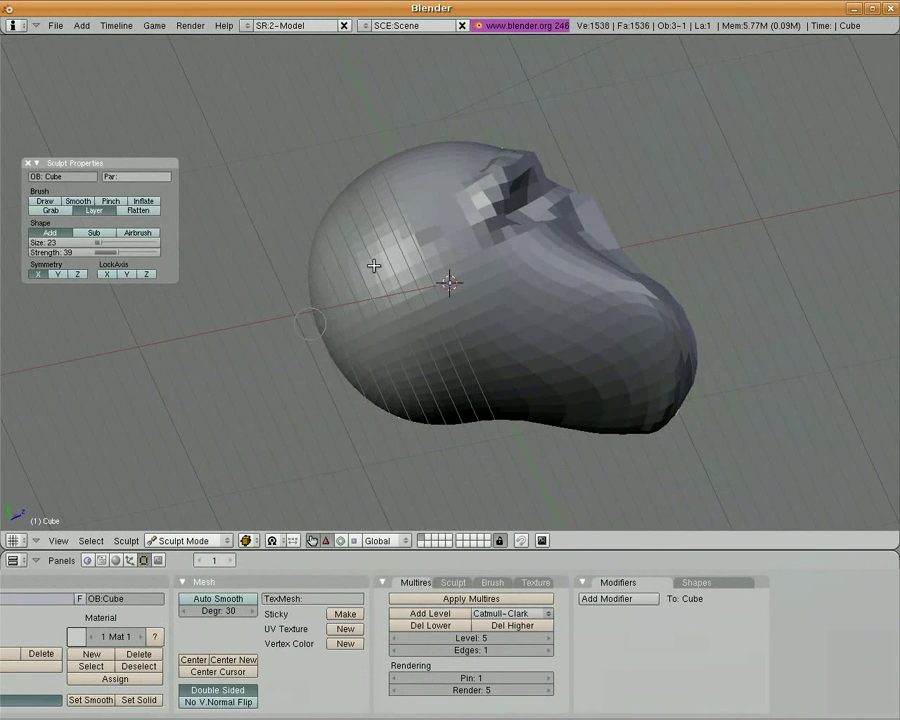
{"action": "scroll", "coordinate": [355, 272], "scroll_direction": "down", "scroll_amount": 2}
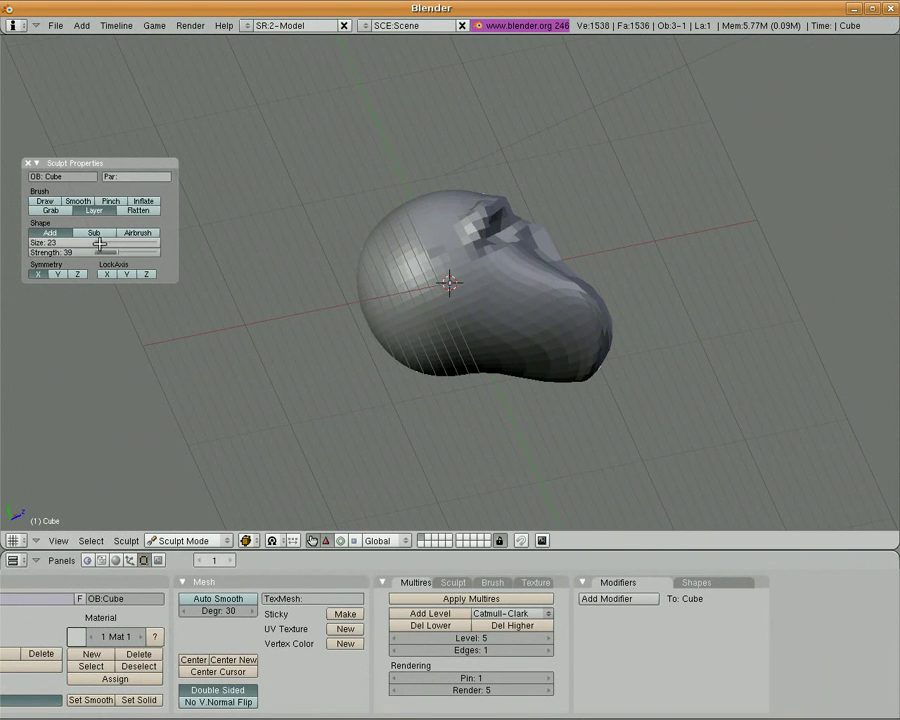
{"action": "left_click_drag", "start_coordinate": [100, 242], "coordinate": [97, 242]}
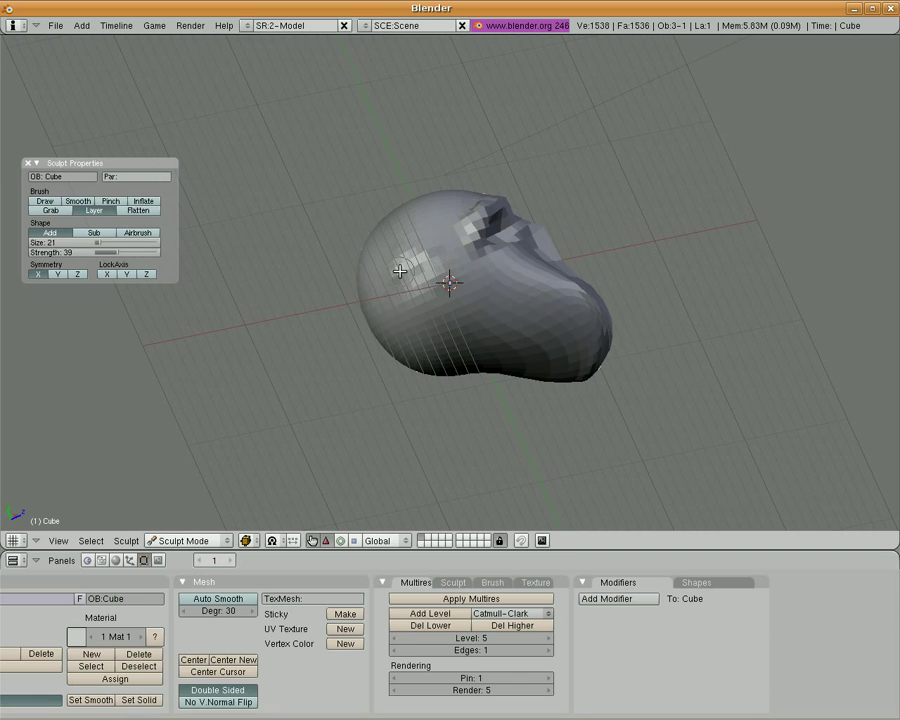
Step: Build up a curved ear rim on the side of the head with Layer strokes, using size 23 and strength 100
{"action": "mouse_move", "coordinate": [434, 252]}
{"action": "left_mouse_down"}
{"action": "mouse_move", "coordinate": [450, 269]}
{"action": "mouse_move", "coordinate": [420, 243]}
{"action": "mouse_move", "coordinate": [398, 265]}
{"action": "mouse_move", "coordinate": [419, 249]}
{"action": "mouse_move", "coordinate": [440, 270]}
{"action": "mouse_move", "coordinate": [418, 247]}
{"action": "mouse_move", "coordinate": [400, 264]}
{"action": "mouse_move", "coordinate": [442, 264]}
{"action": "left_mouse_up"}
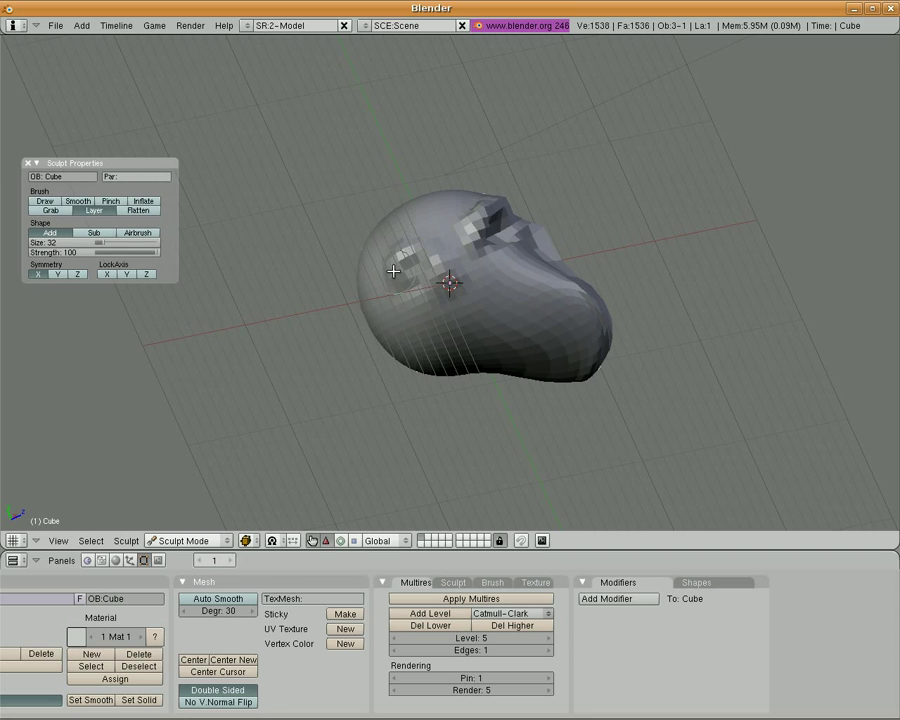
{"action": "mouse_move", "coordinate": [391, 271]}
{"action": "left_mouse_down"}
{"action": "mouse_move", "coordinate": [416, 248]}
{"action": "mouse_move", "coordinate": [405, 246]}
{"action": "mouse_move", "coordinate": [380, 269]}
{"action": "mouse_move", "coordinate": [390, 269]}
{"action": "left_mouse_up"}
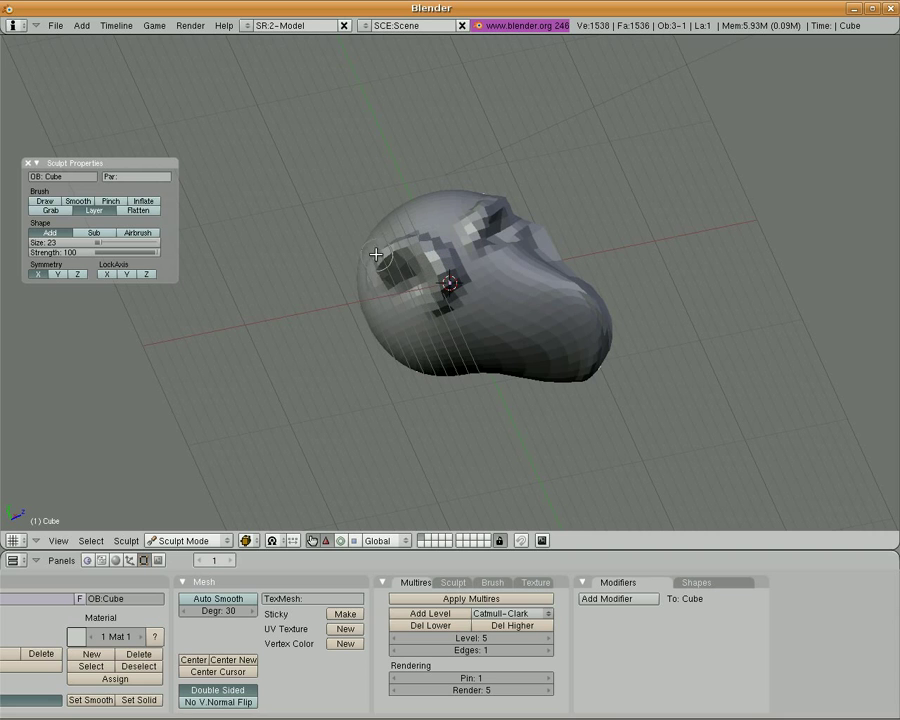
{"action": "mouse_move", "coordinate": [379, 263]}
{"action": "left_mouse_down"}
{"action": "mouse_move", "coordinate": [382, 297]}
{"action": "mouse_move", "coordinate": [380, 279]}
{"action": "left_mouse_up"}
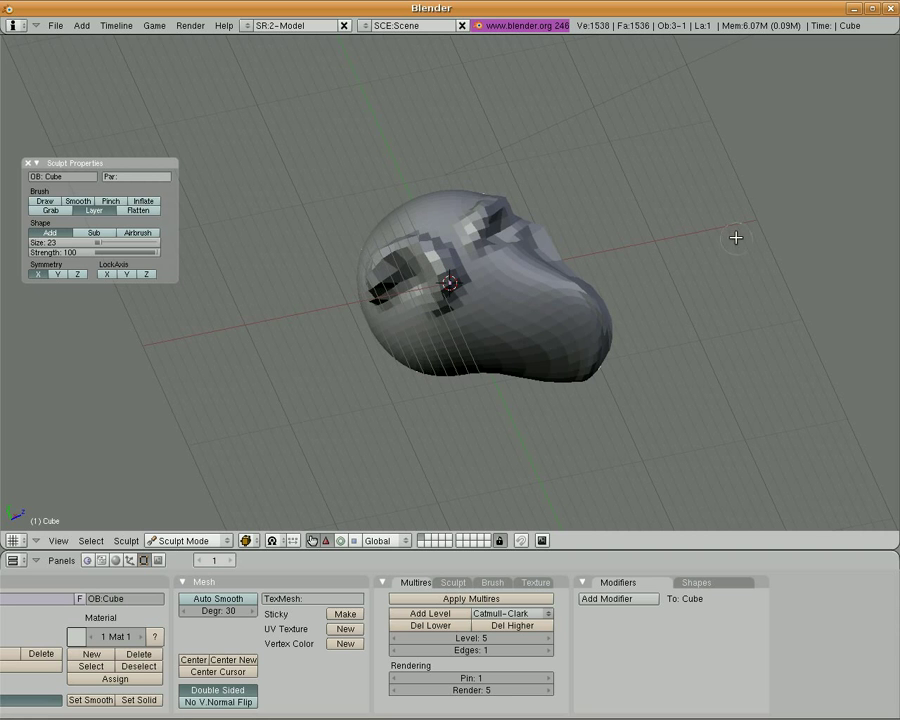
Step: Set the Layer brush shape to Sub and carve out the hollow inside the ear rim
{"action": "mouse_move", "coordinate": [732, 234]}
{"action": "middle_mouse_down"}
{"action": "mouse_move", "coordinate": [605, 342]}
{"action": "mouse_move", "coordinate": [187, 301]}
{"action": "mouse_move", "coordinate": [600, 431]}
{"action": "mouse_move", "coordinate": [771, 331]}
{"action": "mouse_move", "coordinate": [233, 260]}
{"action": "middle_mouse_up"}
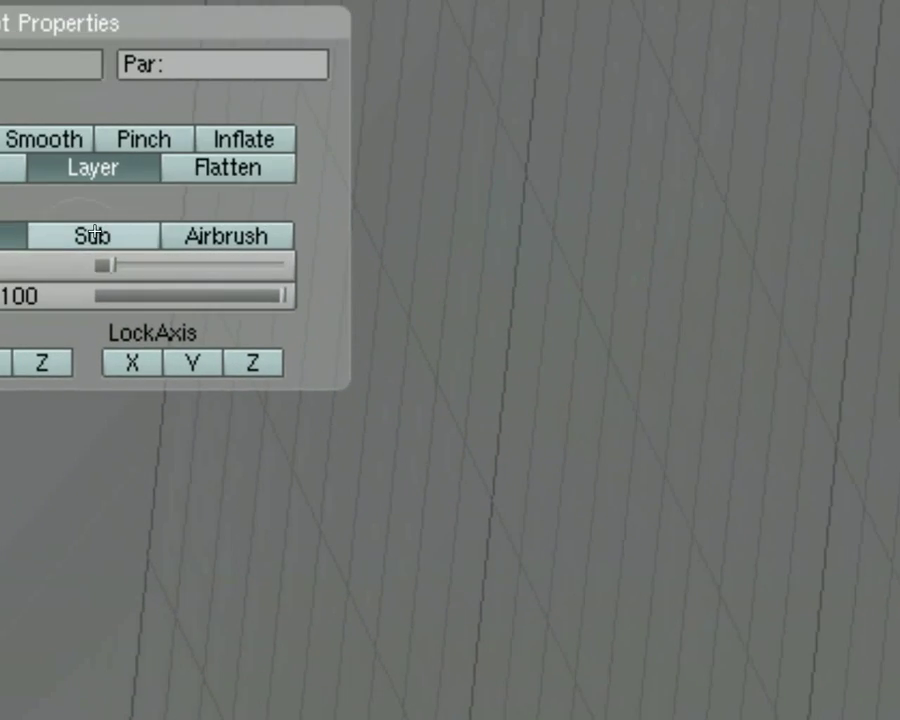
{"action": "left_click", "coordinate": [198, 219]}
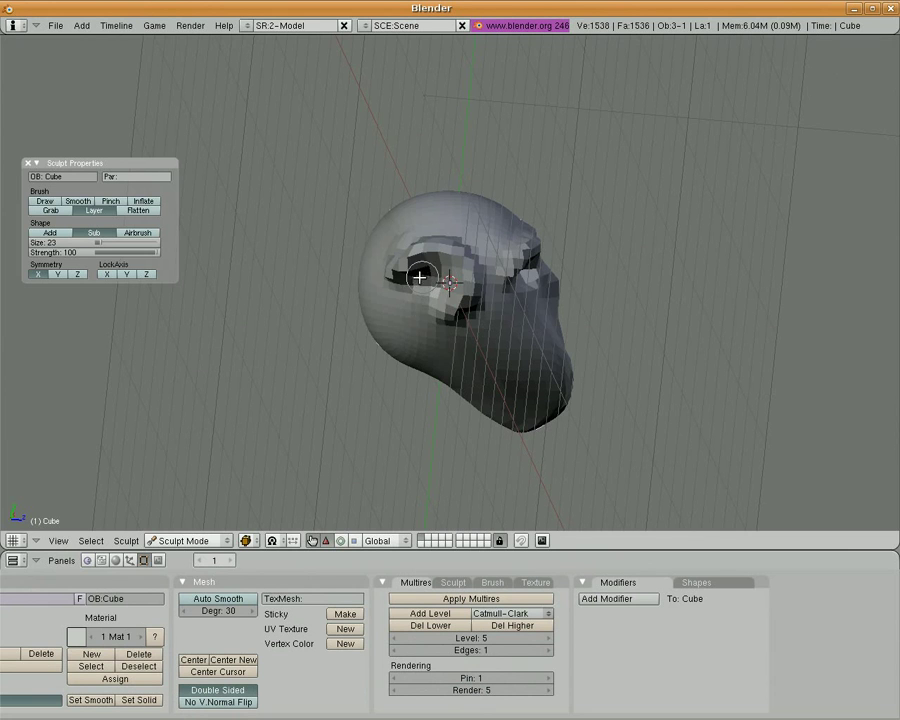
{"action": "mouse_move", "coordinate": [416, 277]}
{"action": "left_mouse_down"}
{"action": "mouse_move", "coordinate": [432, 275]}
{"action": "mouse_move", "coordinate": [401, 263]}
{"action": "mouse_move", "coordinate": [451, 281]}
{"action": "mouse_move", "coordinate": [437, 262]}
{"action": "left_mouse_up"}
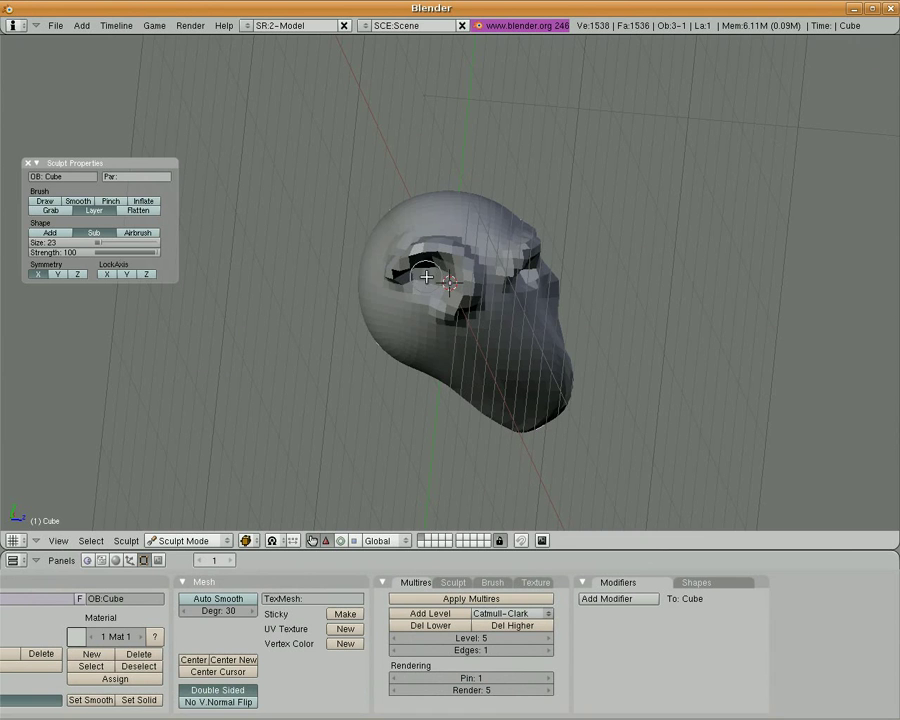
Step: Switch to the Grab brush at size 45 and pull the mirrored ears up and outward into tall points
{"action": "middle_click_drag", "start_coordinate": [704, 298], "coordinate": [432, 326]}
{"action": "mouse_move", "coordinate": [558, 343]}
{"action": "middle_mouse_down"}
{"action": "mouse_move", "coordinate": [608, 341]}
{"action": "mouse_move", "coordinate": [711, 285]}
{"action": "middle_mouse_up"}
{"action": "left_click", "coordinate": [51, 210]}
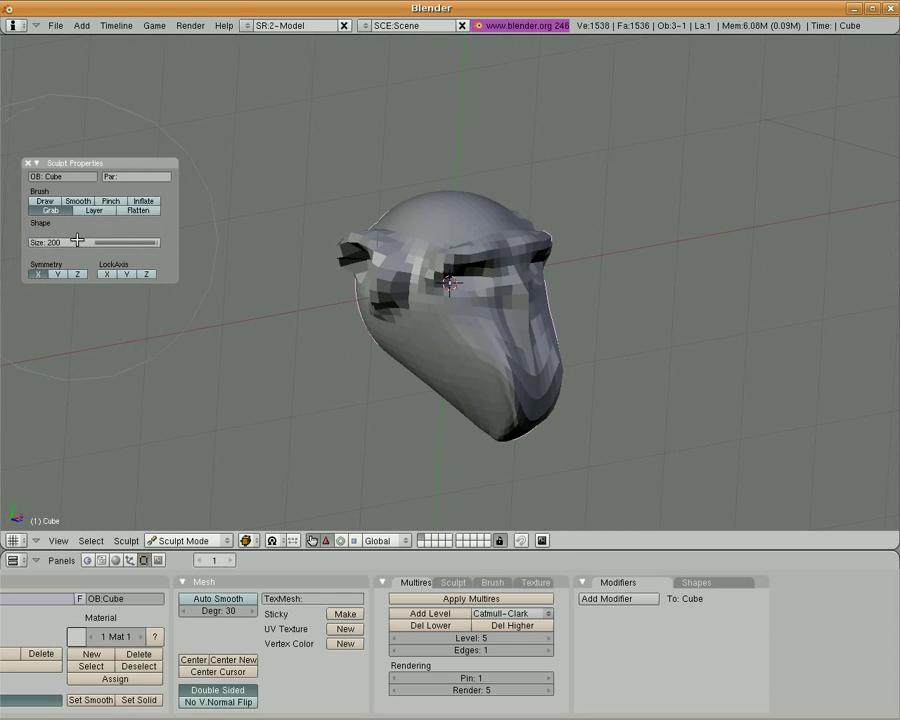
{"action": "left_click", "coordinate": [119, 242]}
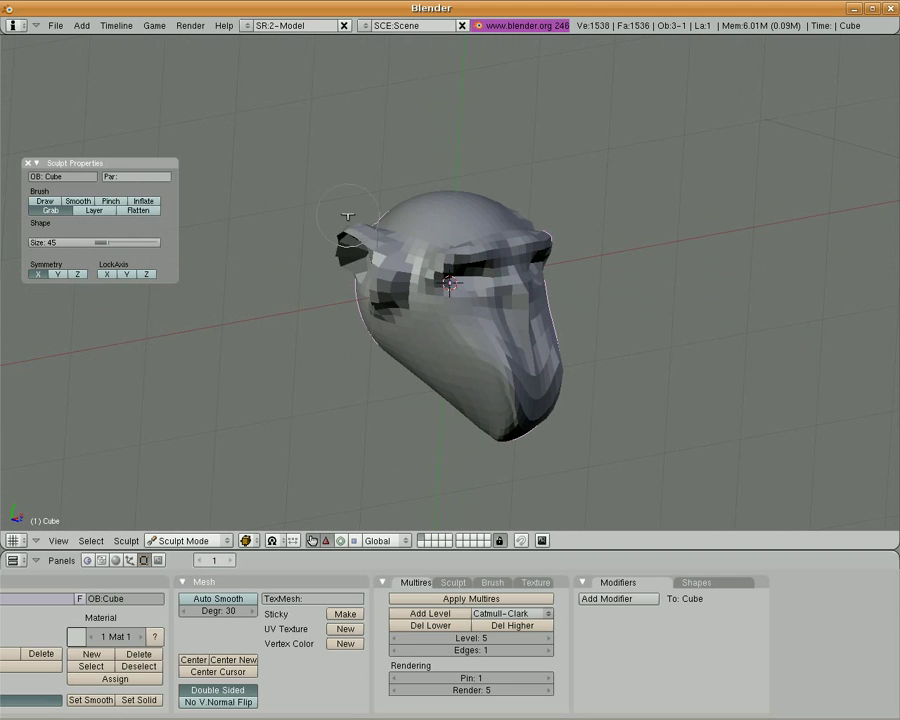
{"action": "mouse_move", "coordinate": [360, 234]}
{"action": "left_mouse_down"}
{"action": "mouse_move", "coordinate": [352, 199]}
{"action": "mouse_move", "coordinate": [326, 204]}
{"action": "left_mouse_up"}
{"action": "mouse_move", "coordinate": [341, 187]}
{"action": "middle_mouse_down"}
{"action": "mouse_move", "coordinate": [634, 268]}
{"action": "mouse_move", "coordinate": [436, 315]}
{"action": "mouse_move", "coordinate": [618, 300]}
{"action": "middle_mouse_up"}
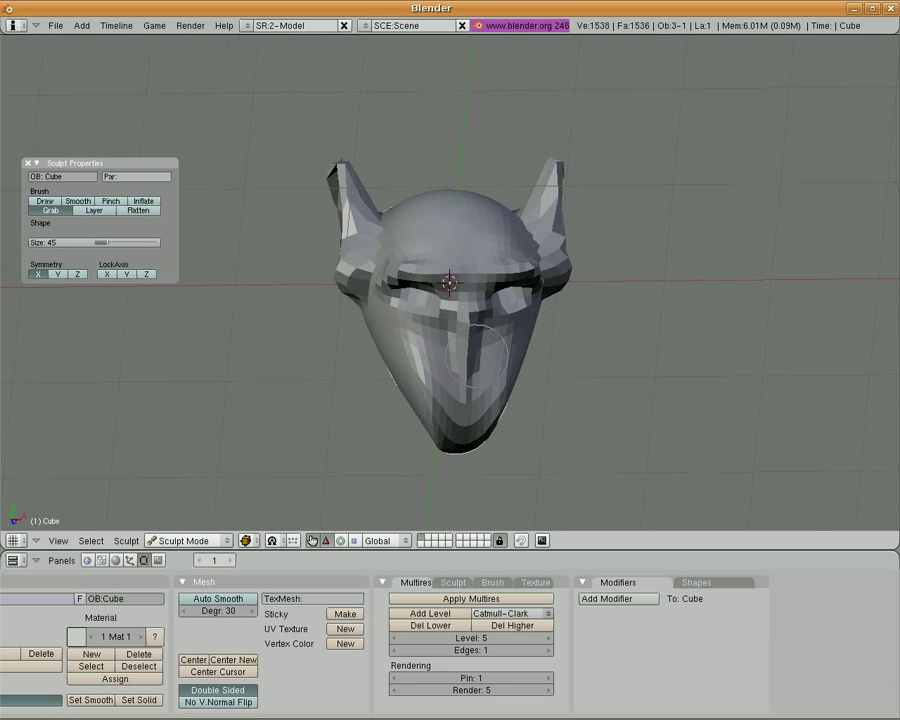
Step: Add Multires level 6 and switch to the Smooth brush with size 47
{"action": "left_click", "coordinate": [441, 620]}
{"action": "middle_click_drag", "start_coordinate": [237, 396], "coordinate": [367, 413]}
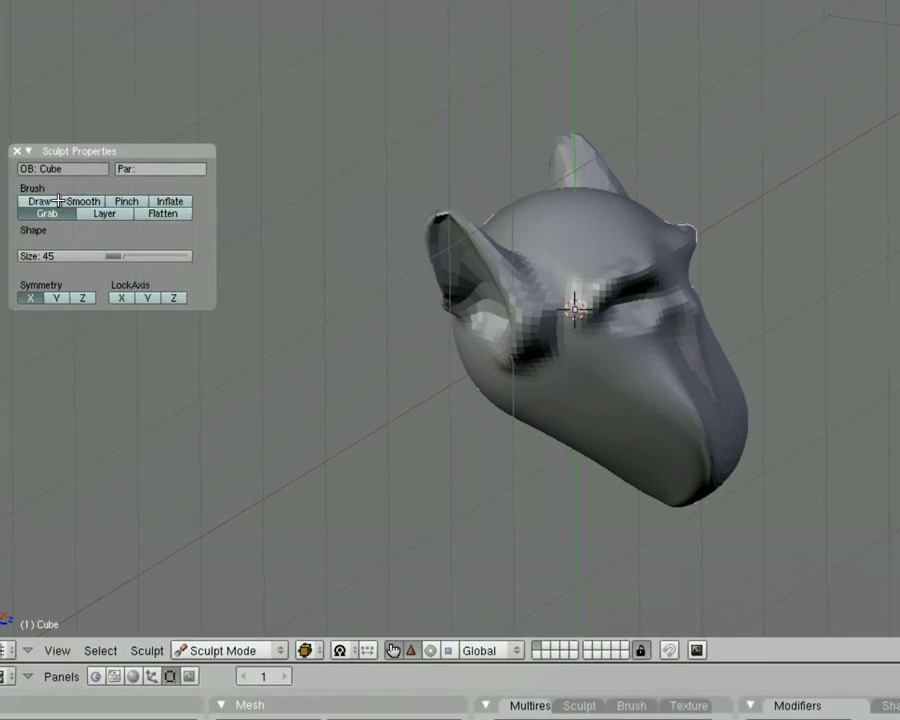
{"action": "left_click", "coordinate": [76, 201]}
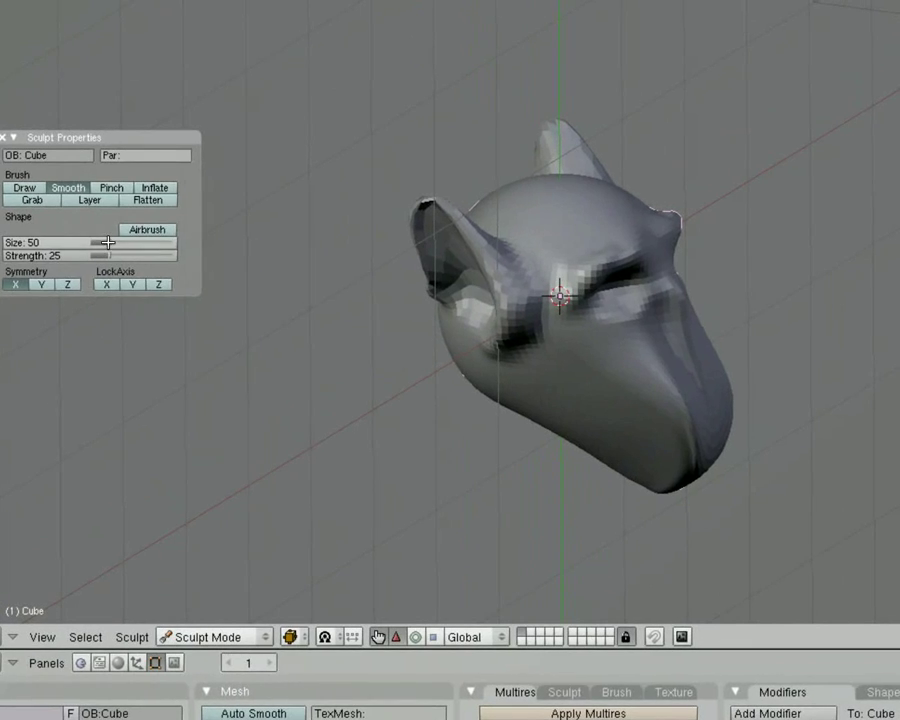
{"action": "middle_click_drag", "start_coordinate": [357, 268], "coordinate": [475, 253]}
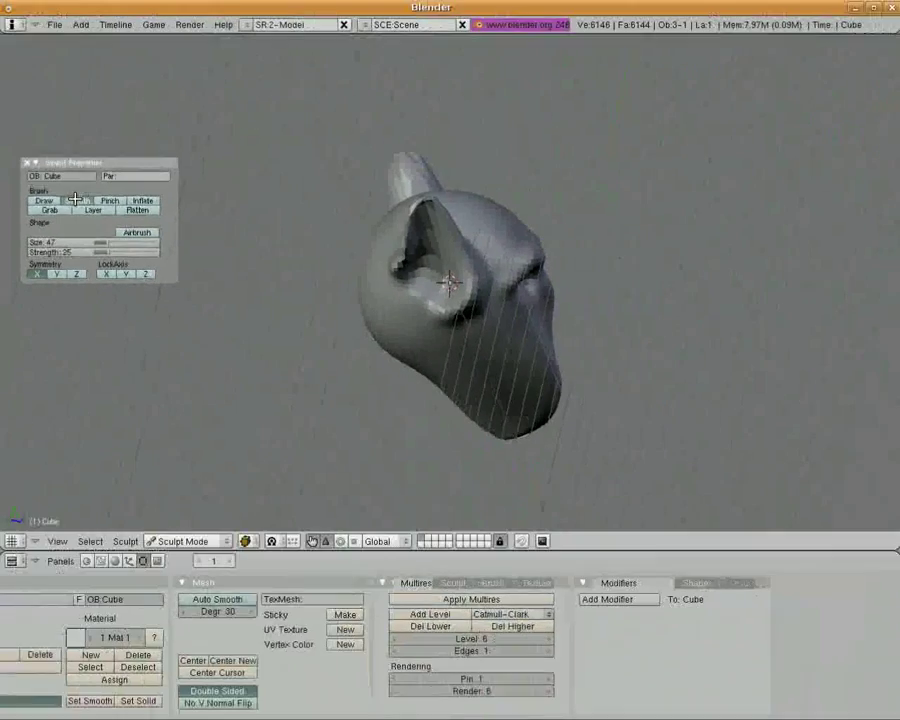
{"action": "left_click", "coordinate": [74, 200]}
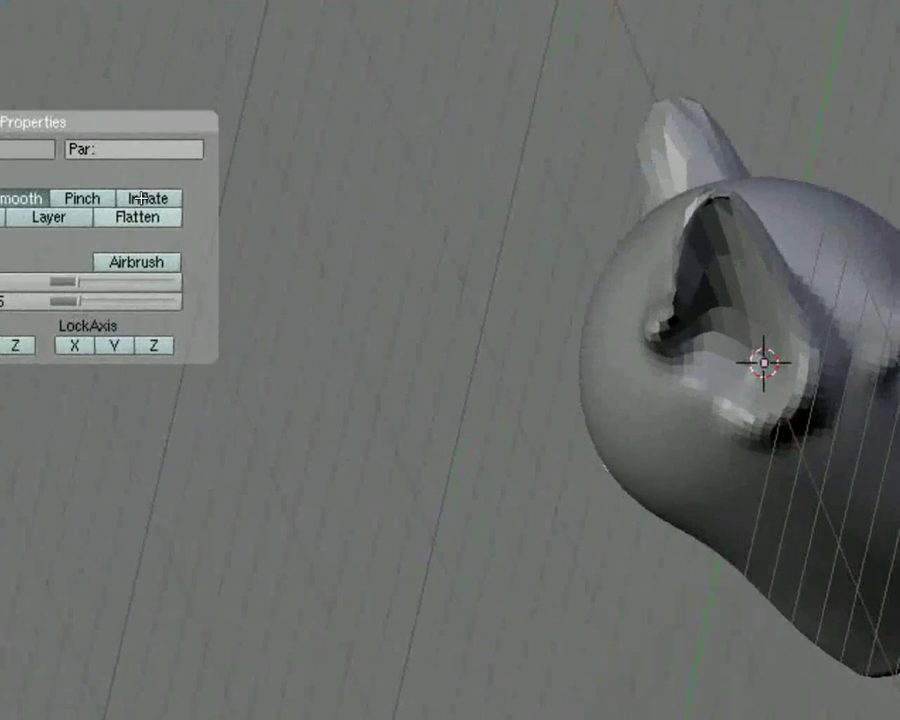
Step: Switch to the Inflate brush with strength 64 and puff out a bulbous nose on the ridge below the eyes
{"action": "left_click", "coordinate": [142, 199]}
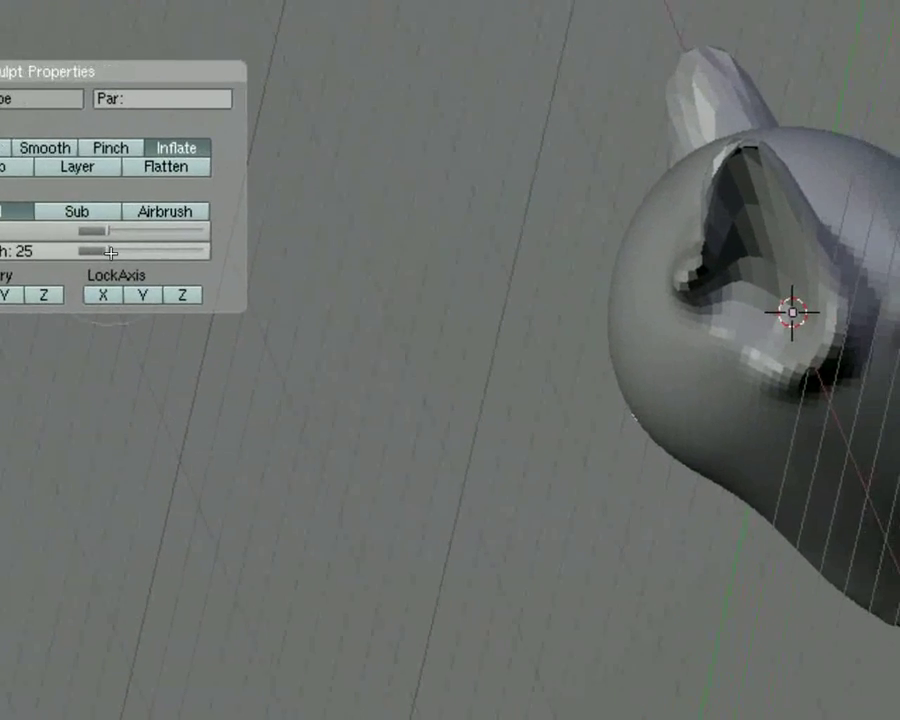
{"action": "left_click_drag", "start_coordinate": [110, 253], "coordinate": [158, 253]}
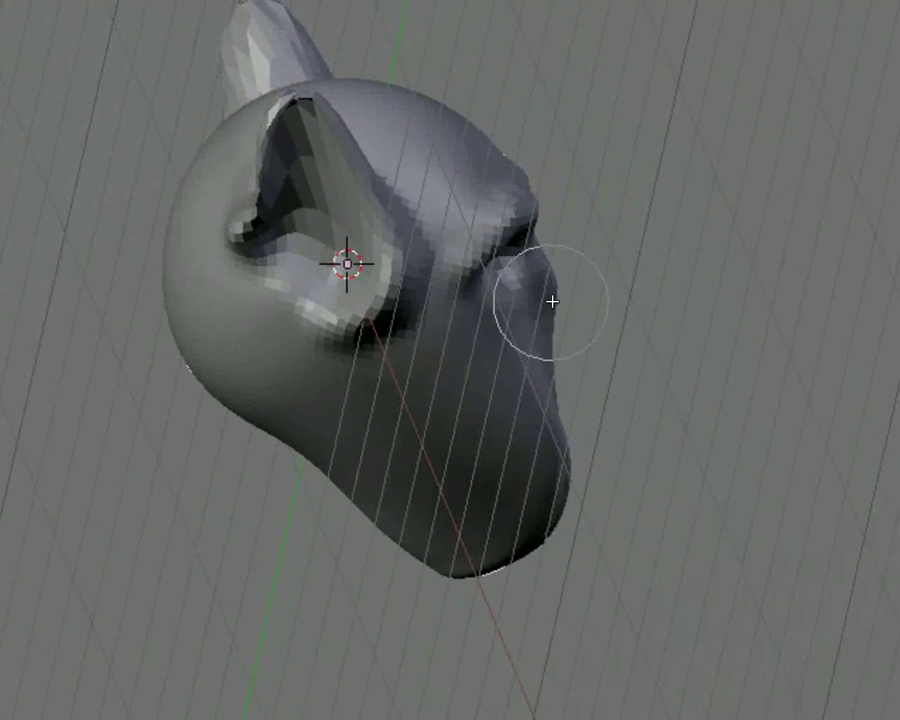
{"action": "mouse_move", "coordinate": [552, 301]}
{"action": "middle_mouse_down"}
{"action": "mouse_move", "coordinate": [649, 317]}
{"action": "mouse_move", "coordinate": [549, 321]}
{"action": "mouse_move", "coordinate": [518, 302]}
{"action": "middle_mouse_up"}
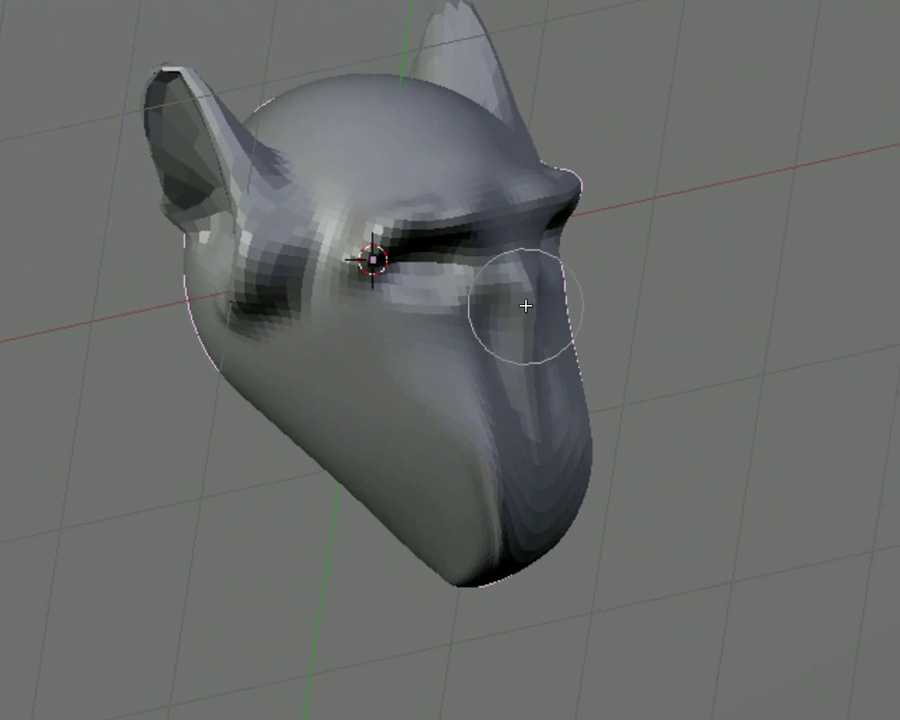
{"action": "mouse_move", "coordinate": [526, 305]}
{"action": "left_mouse_down"}
{"action": "mouse_move", "coordinate": [538, 305]}
{"action": "mouse_move", "coordinate": [524, 305]}
{"action": "left_mouse_up"}
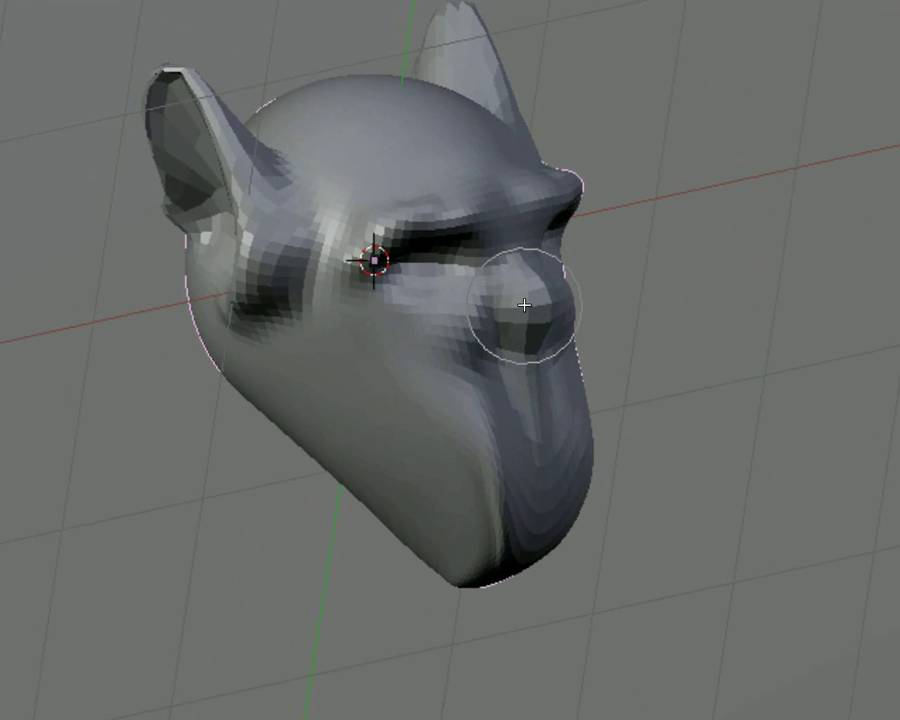
{"action": "middle_click_drag", "start_coordinate": [524, 304], "coordinate": [531, 302]}
{"action": "left_click_drag", "start_coordinate": [531, 303], "coordinate": [530, 315]}
{"action": "middle_click_drag", "start_coordinate": [529, 316], "coordinate": [565, 323]}
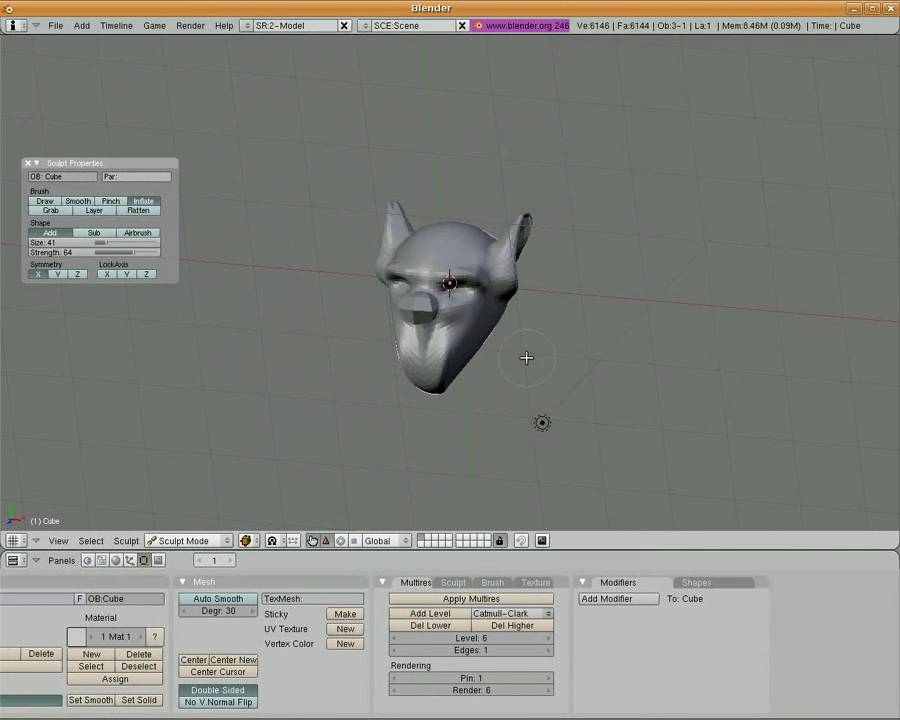
{"action": "middle_click_drag", "start_coordinate": [526, 357], "coordinate": [530, 290]}
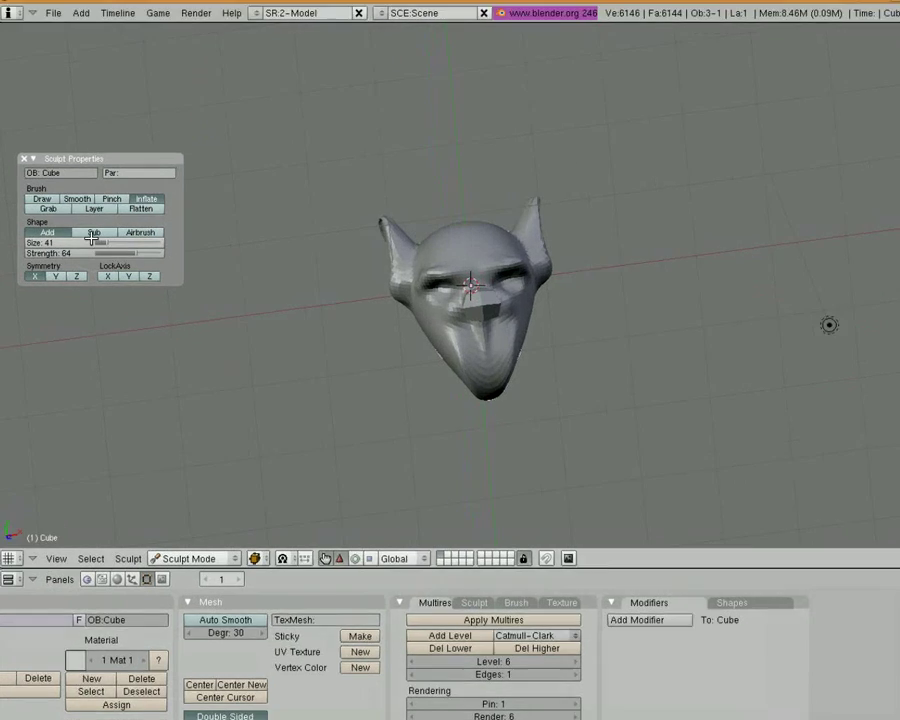